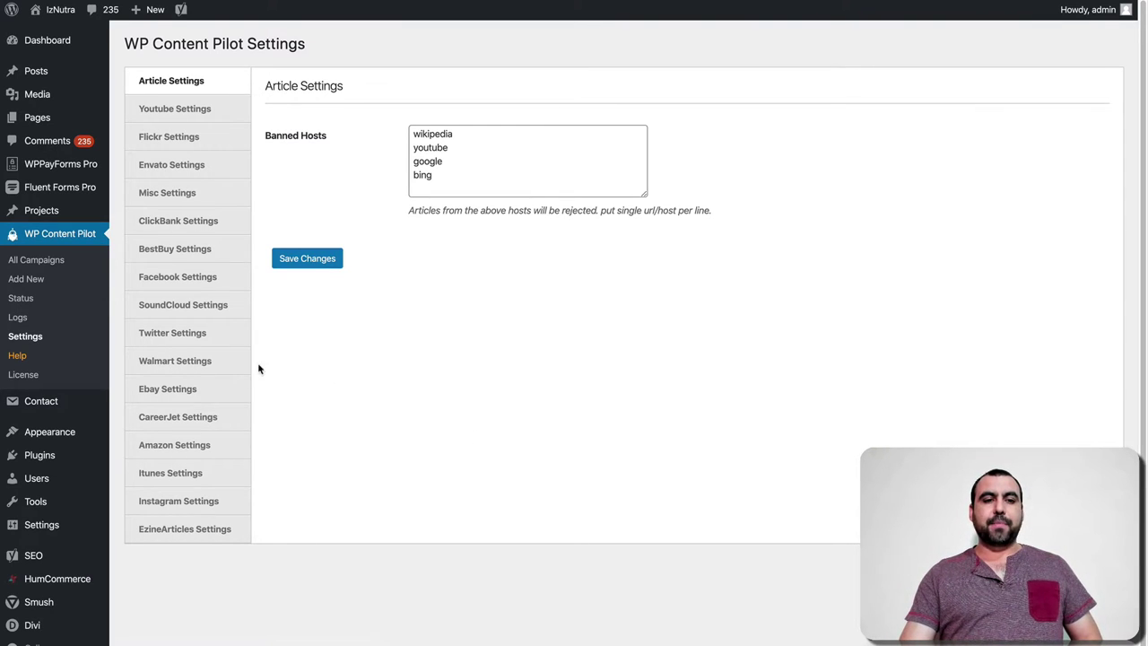
- Review the Ebay and SoundCloud settings and read the linked guide on creating a SoundCloud client ID
left_click(184, 394)
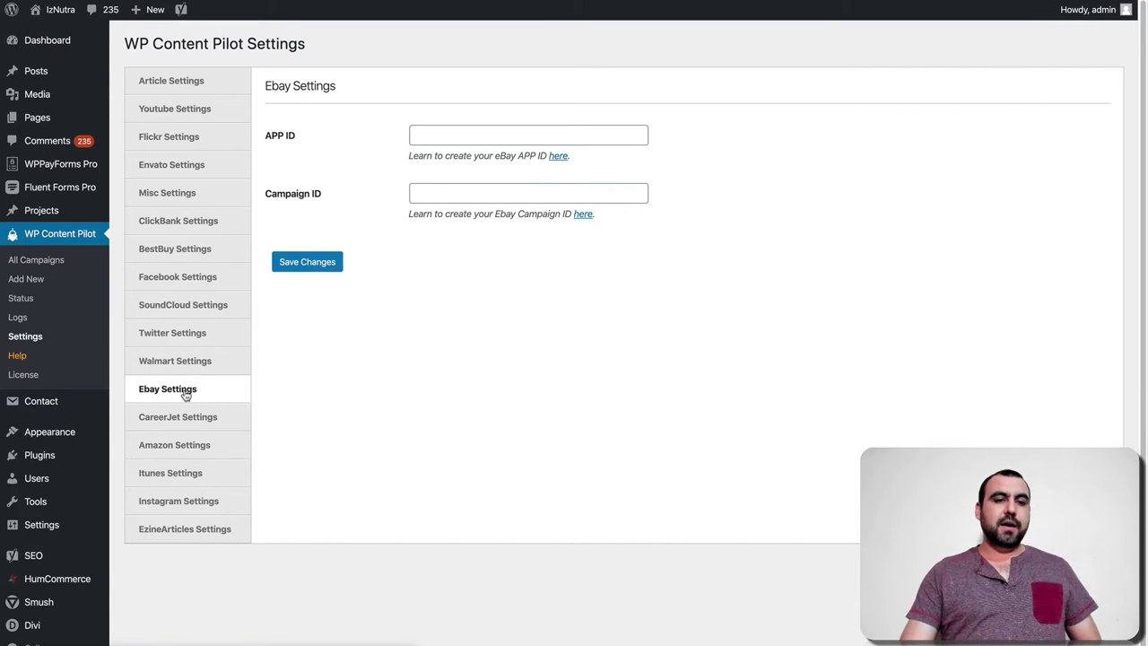
left_click(211, 311)
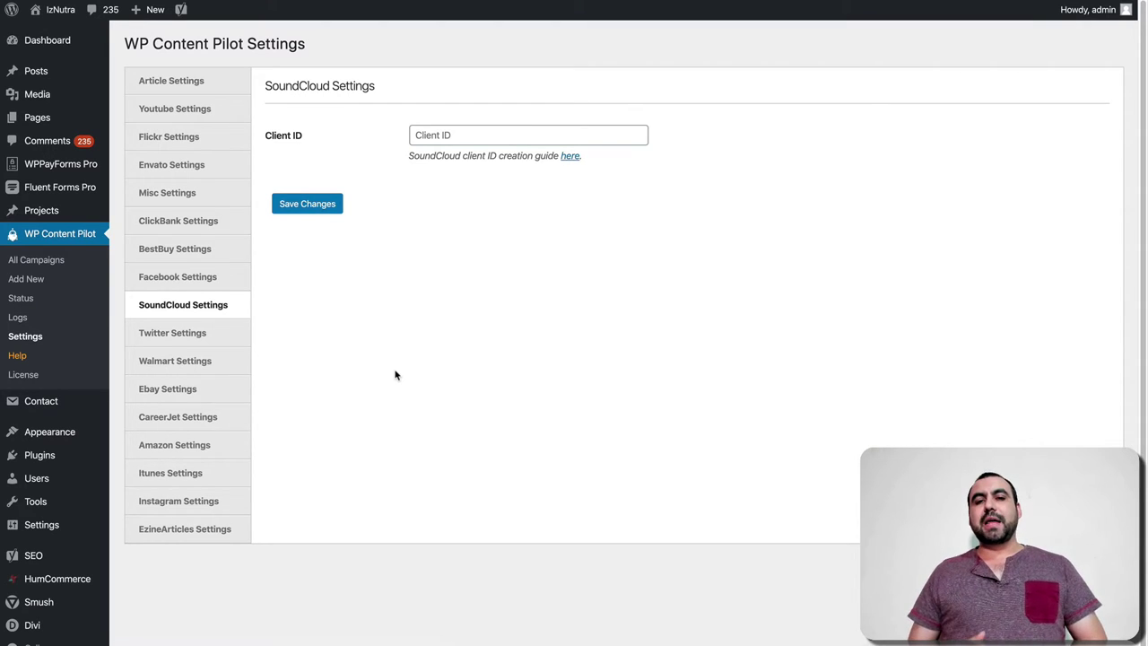
right_click(568, 162)
left_click(578, 162)
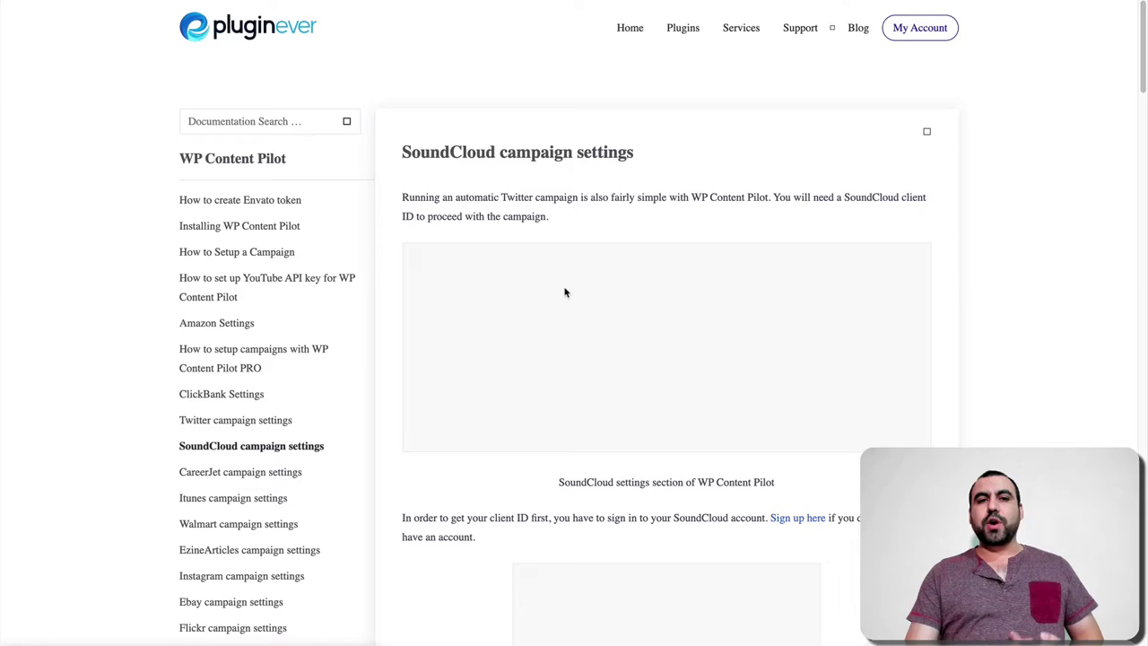
scroll(565, 291, "down", 8)
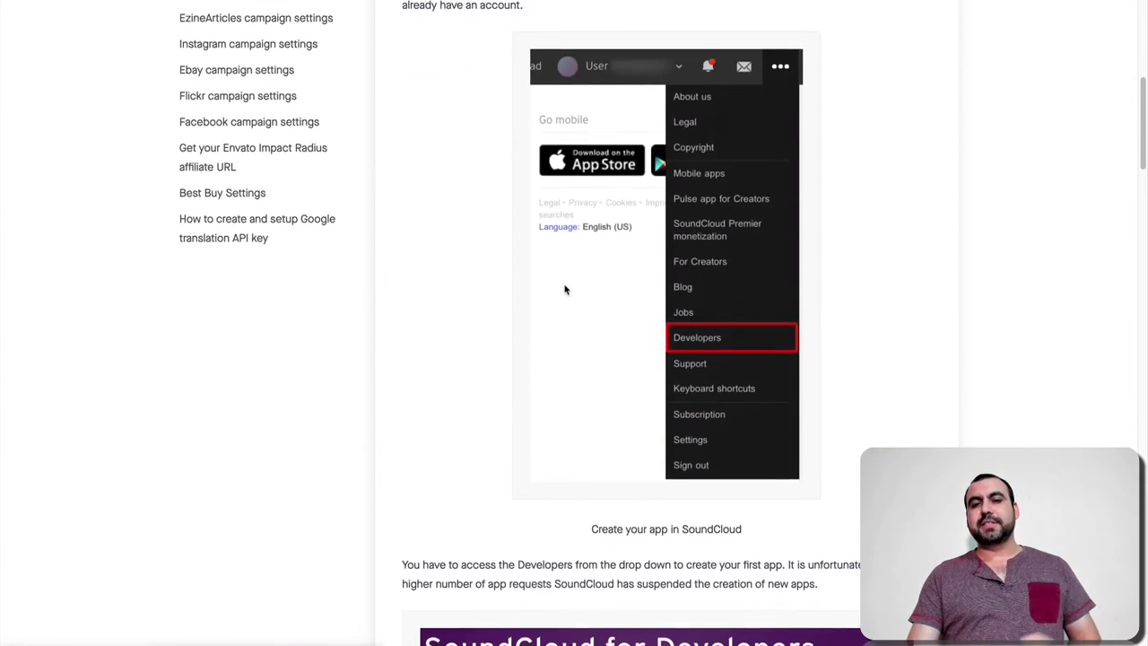
scroll(565, 289, "down", 5)
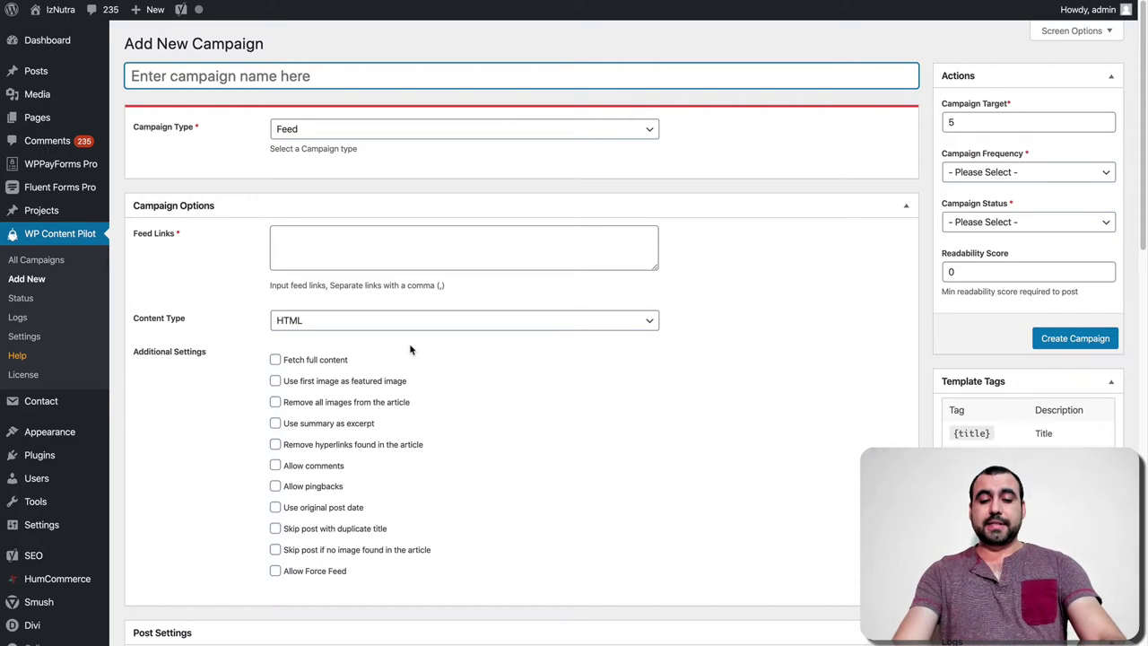
- Name the new campaign "feed"
type("f")
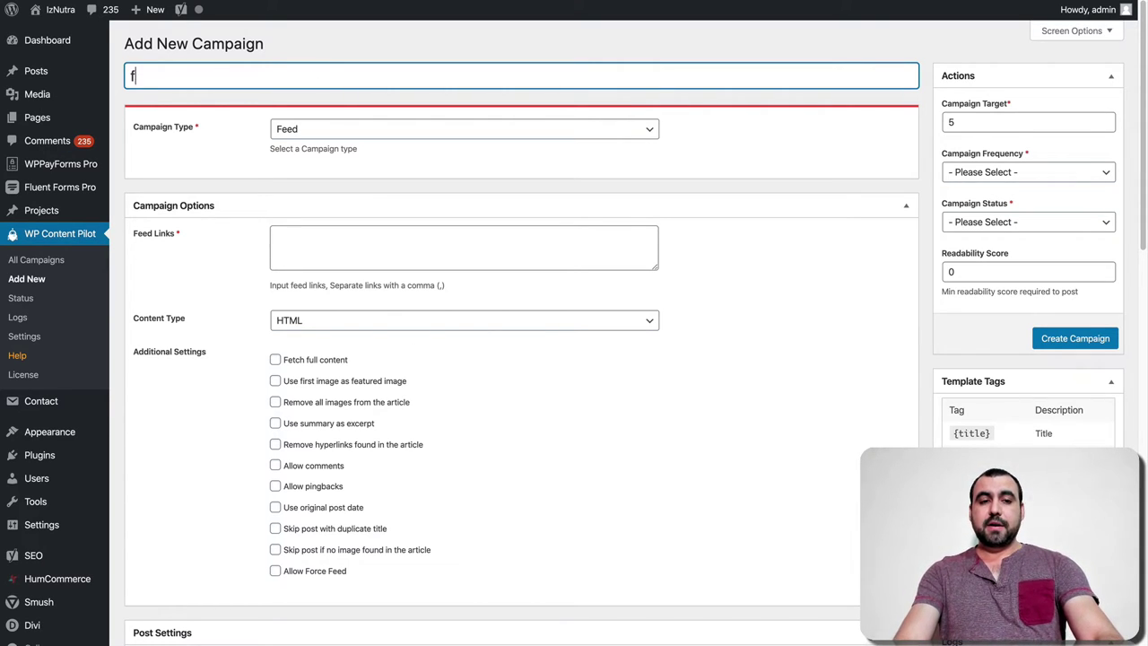
type("eed")
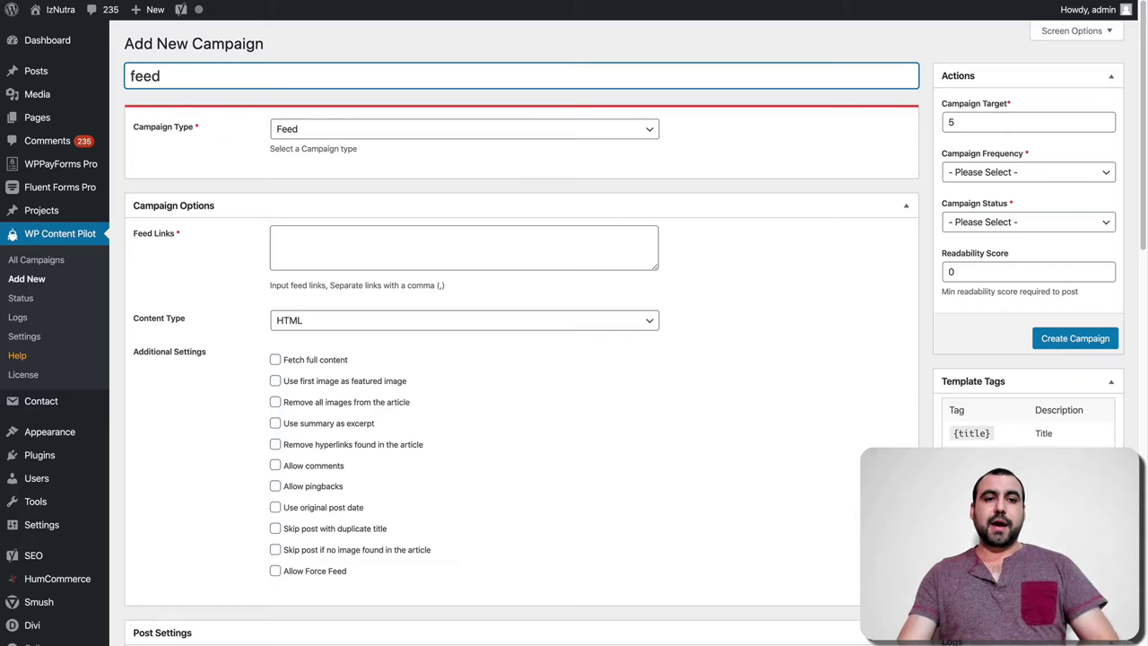
- Try the Envato and Ebay campaign types and look through the campaign options each one offers
left_click(389, 127)
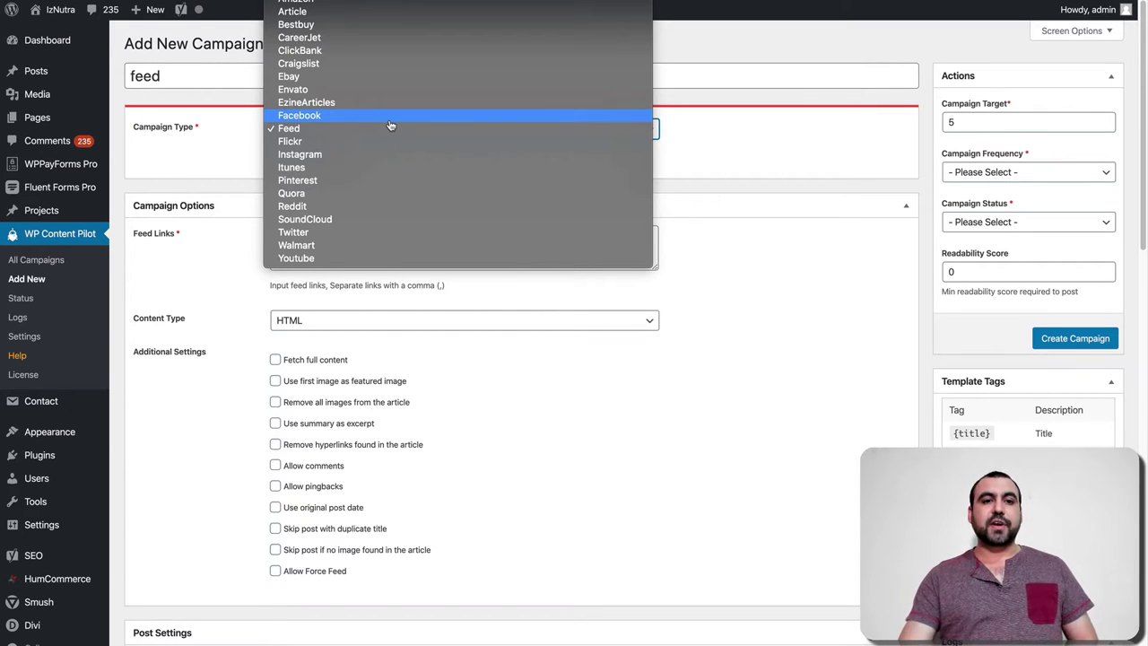
left_click(345, 91)
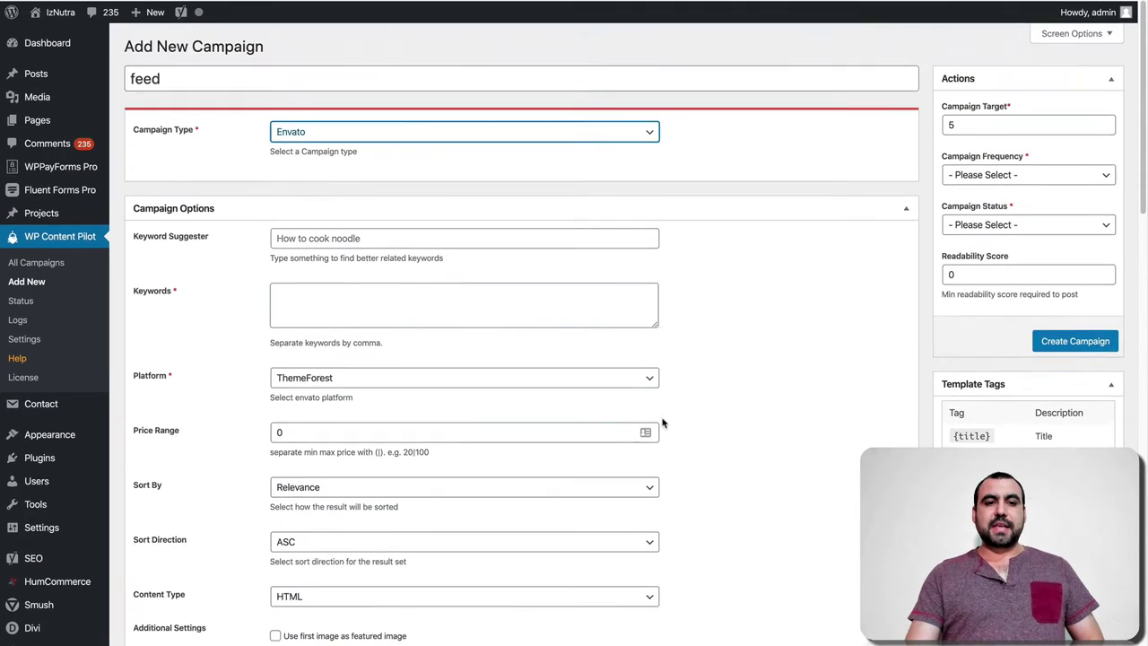
left_click(347, 132)
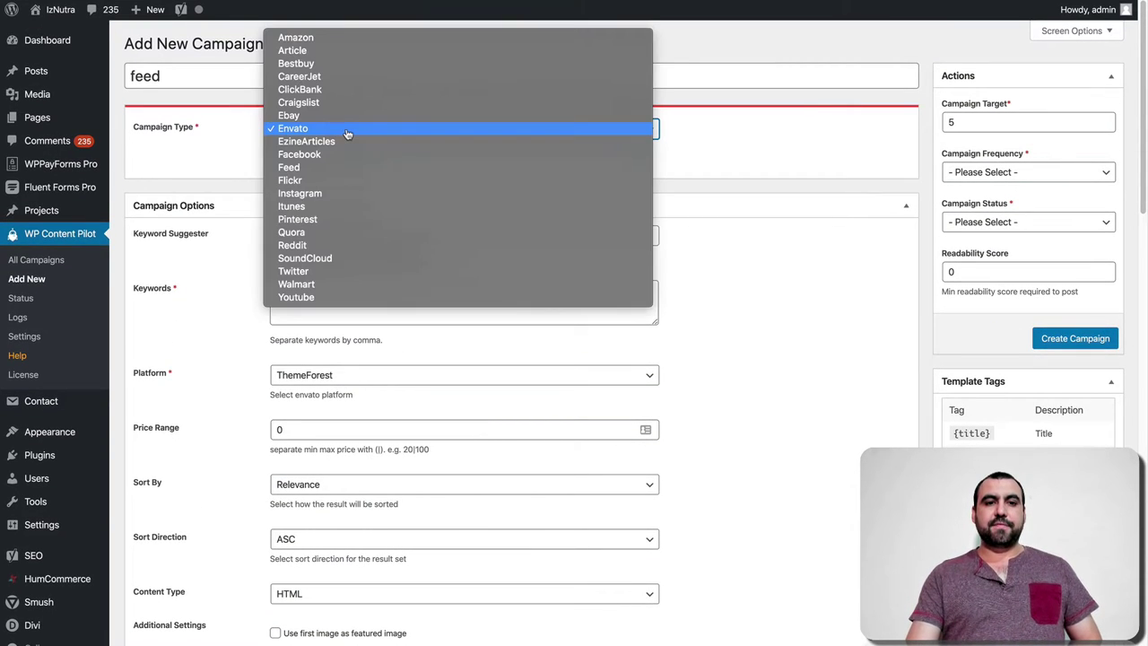
left_click(346, 116)
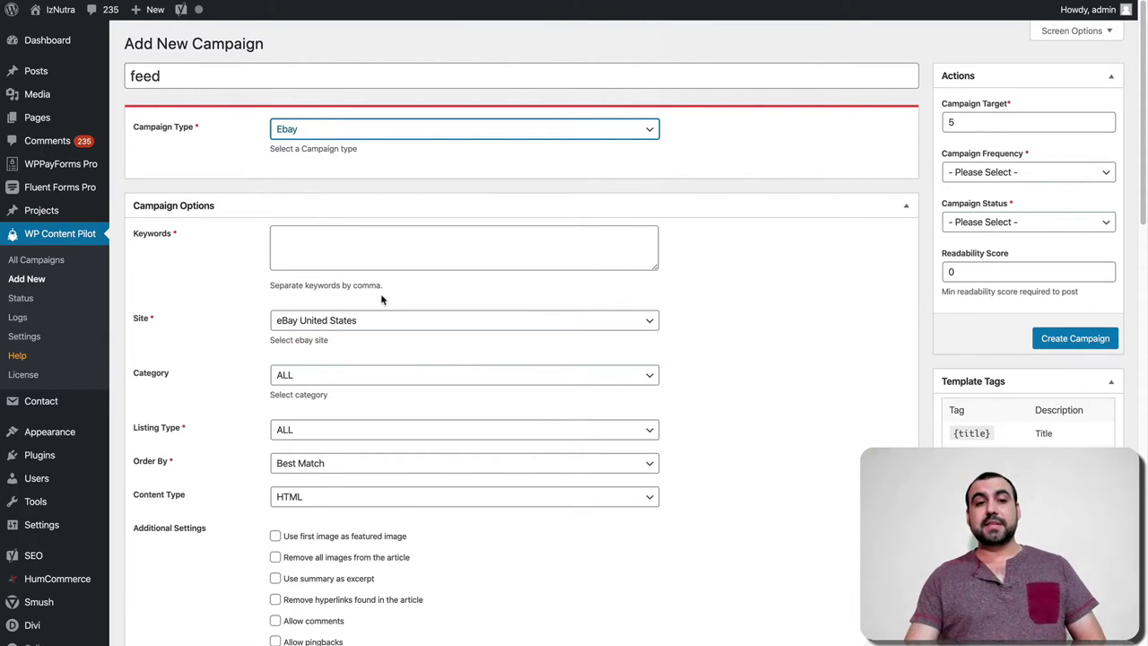
left_click(392, 132)
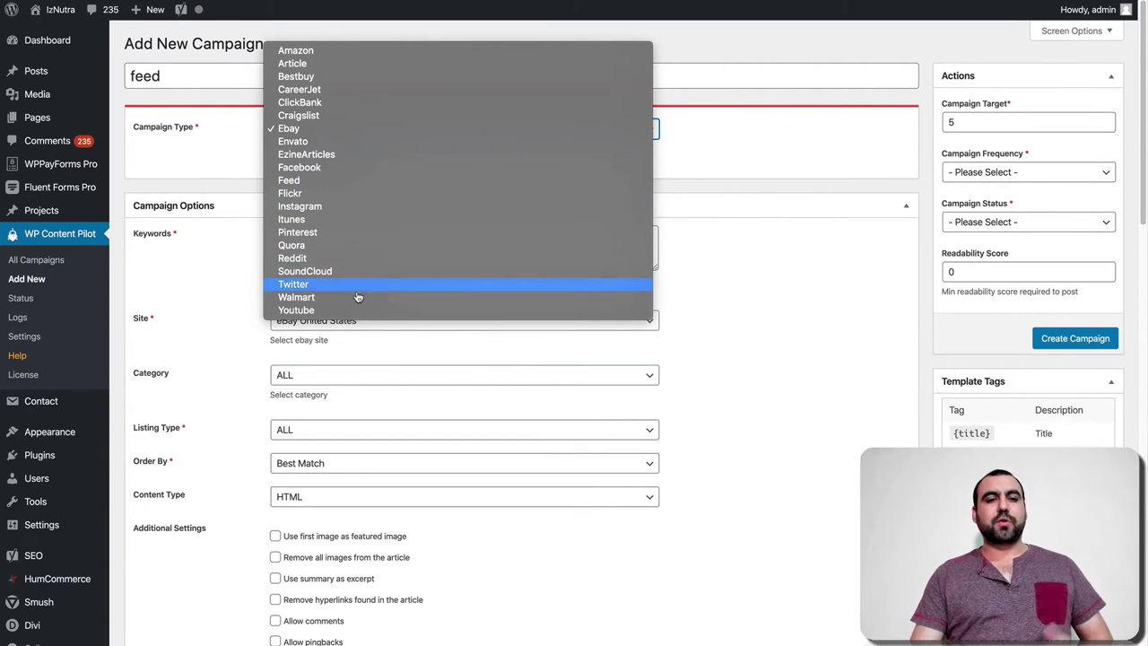
left_click(725, 363)
scroll(725, 363, "down", 3)
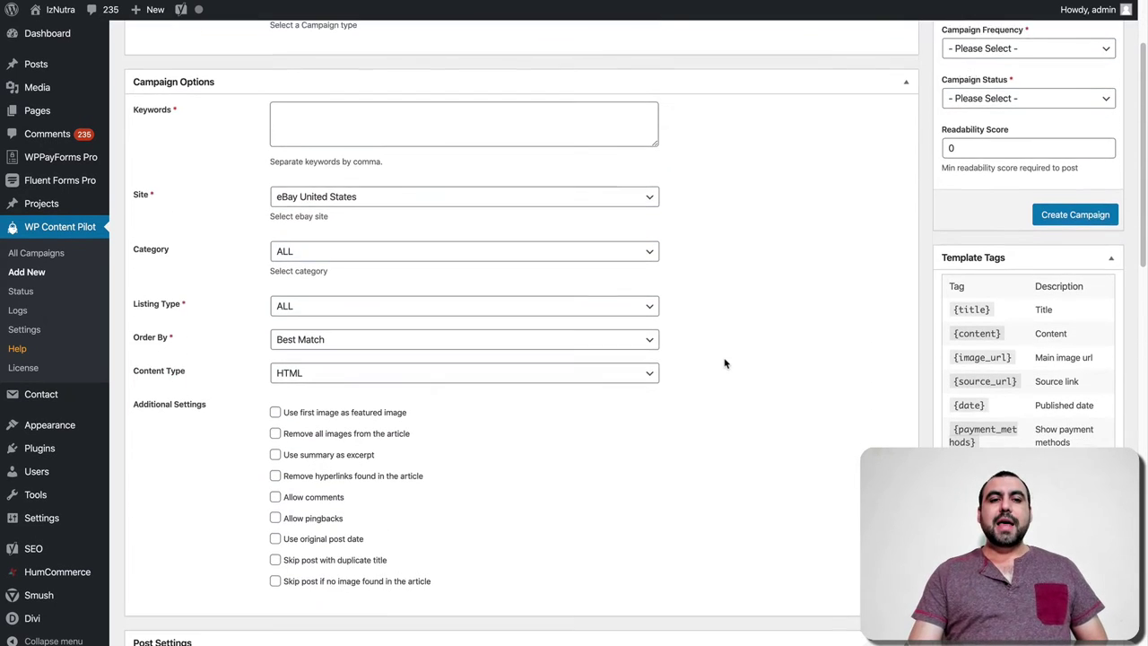
scroll(723, 363, "up", 3)
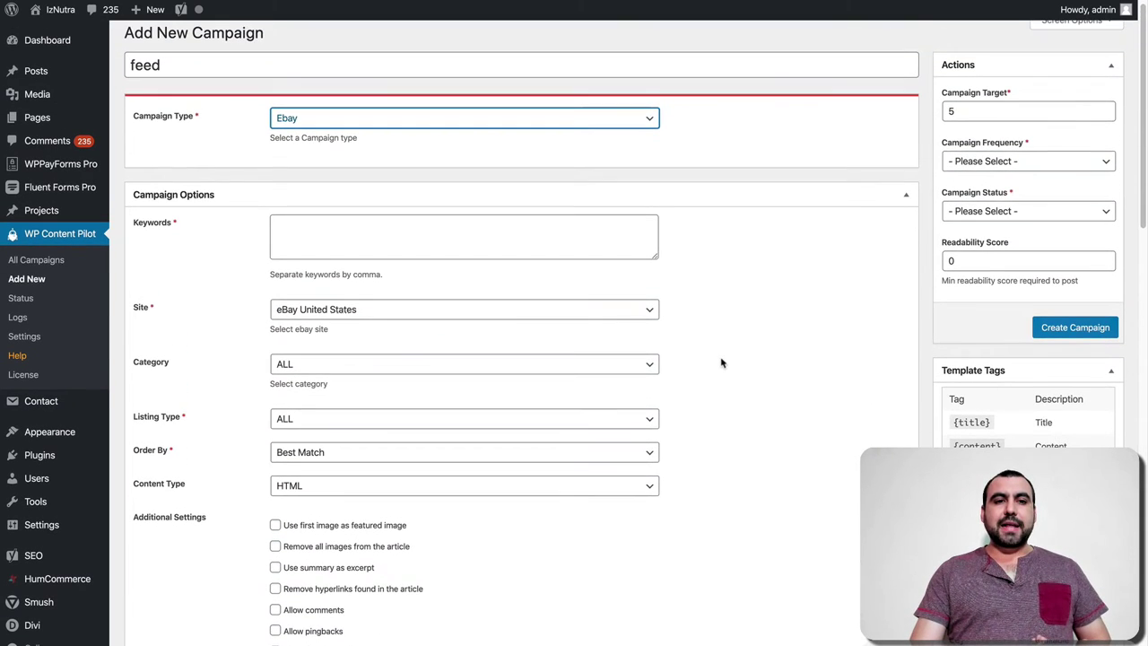
- Set the campaign type to Amazon and check the available content types, keeping HTML
left_click(466, 126)
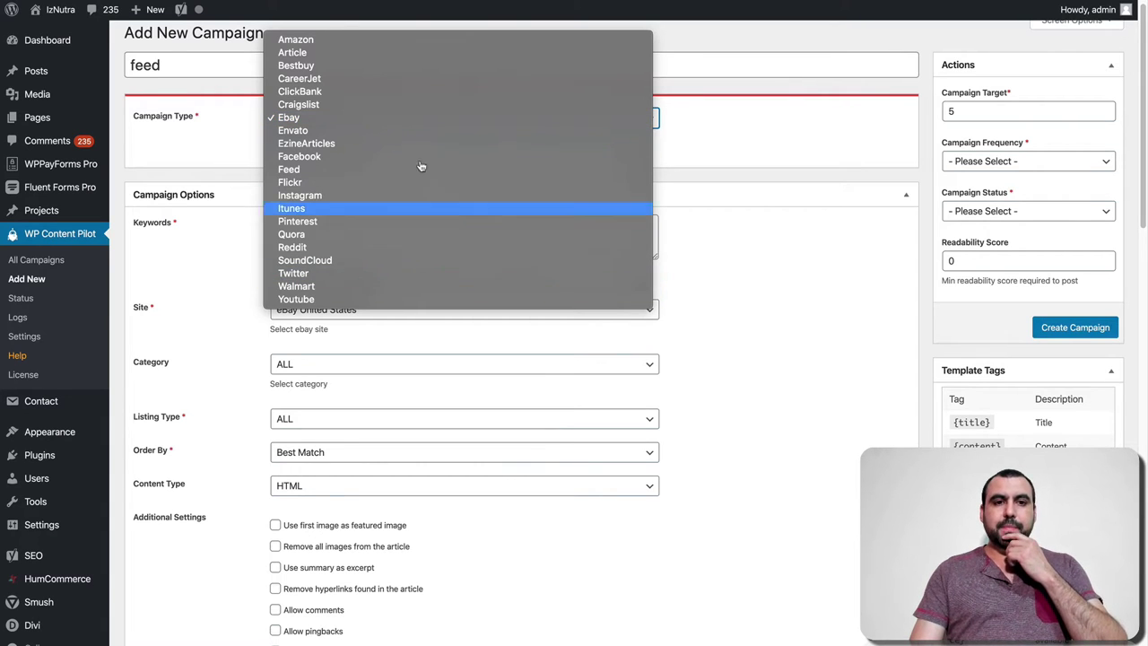
left_click(394, 40)
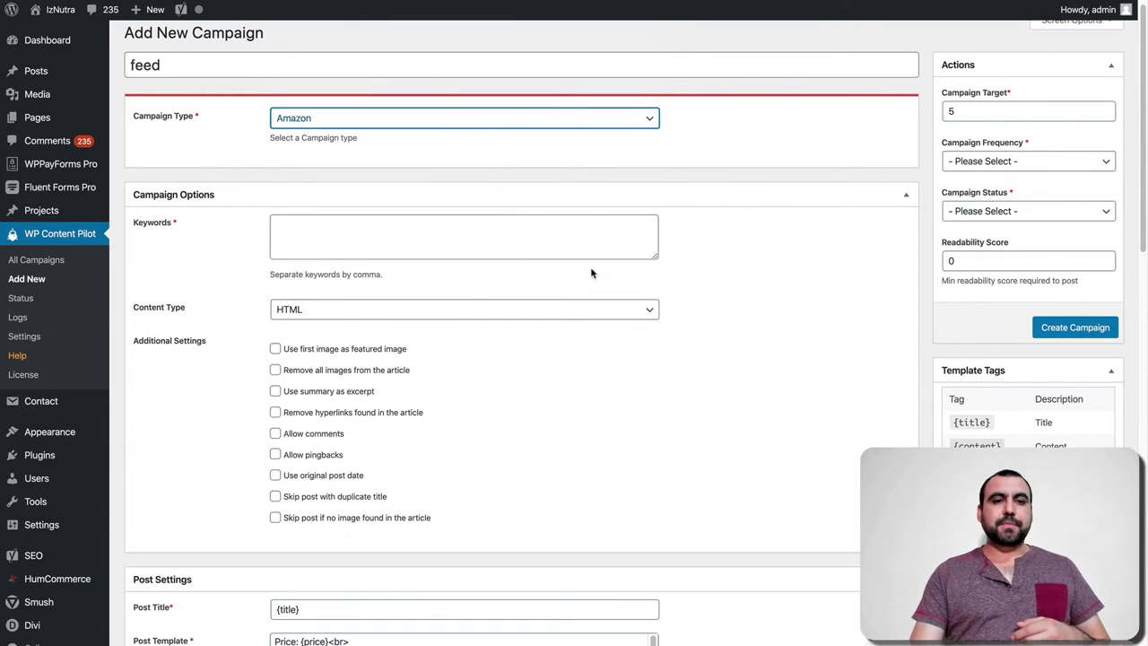
left_click(407, 236)
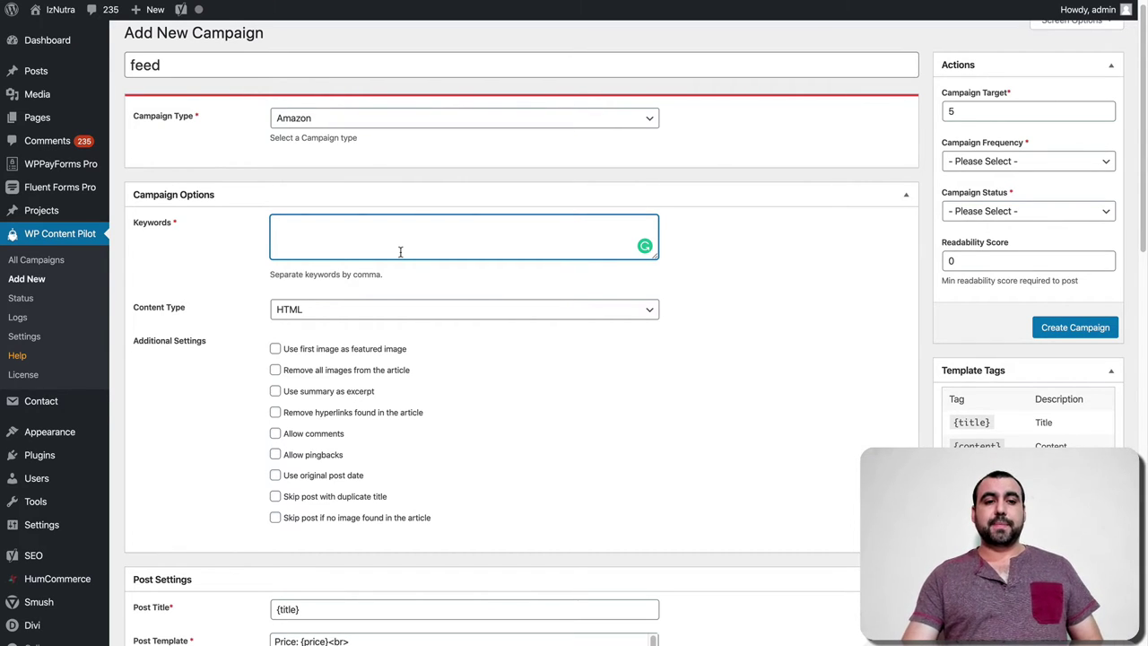
scroll(400, 252, "down", 2)
left_click(389, 194)
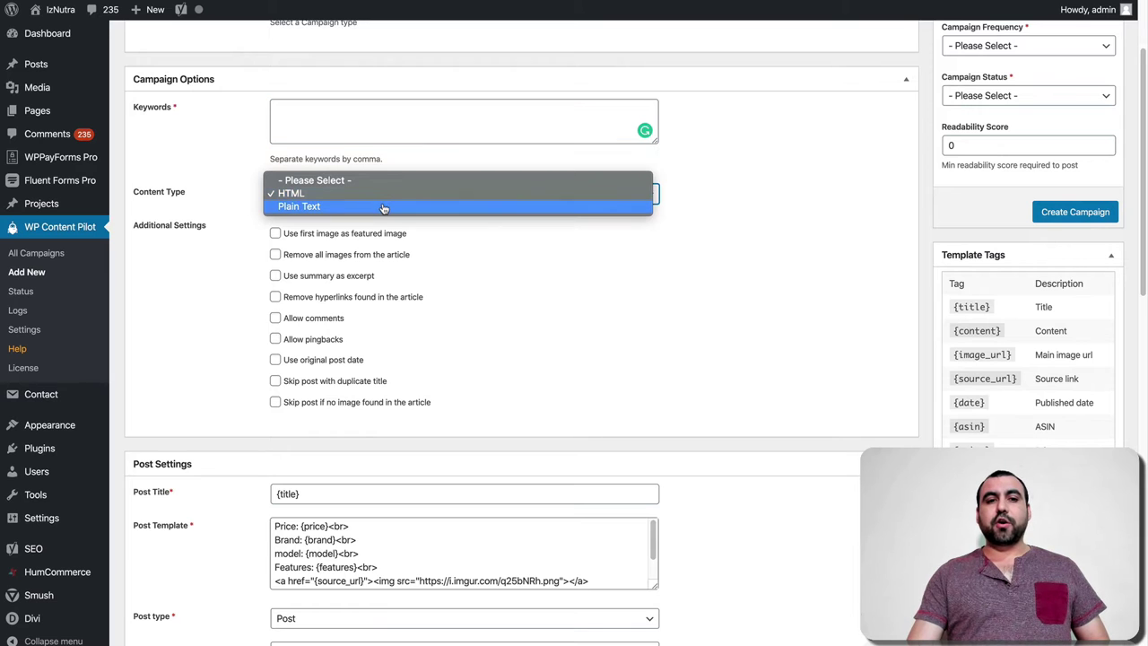
left_click(572, 277)
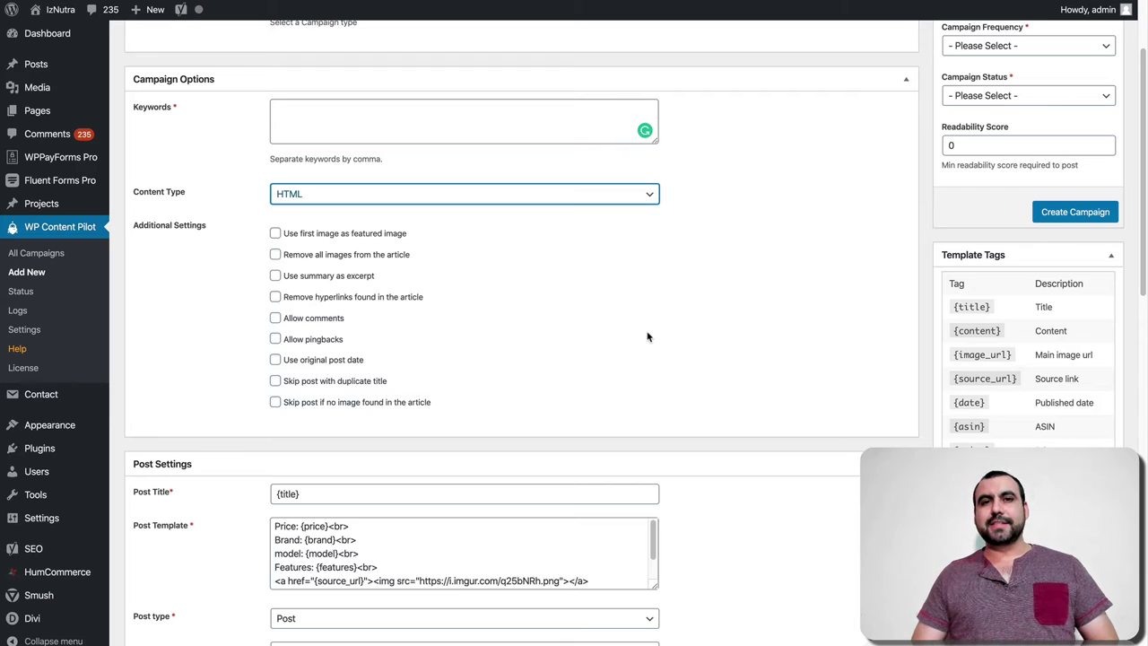
- Enable using the first image as featured image and review the other additional settings
left_click(276, 233)
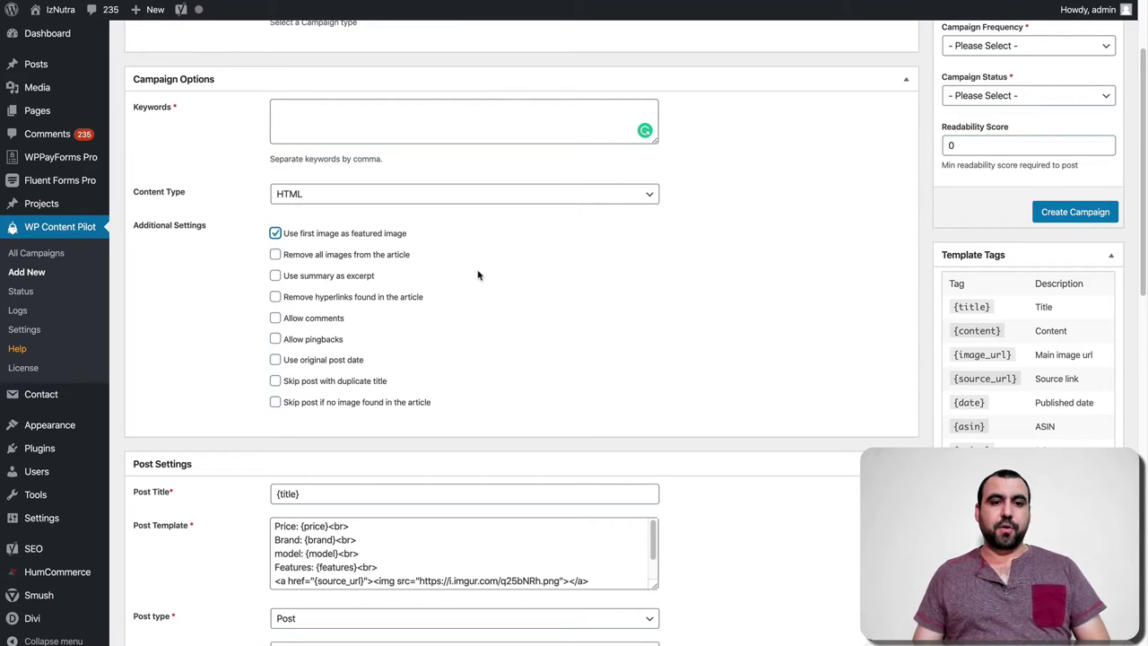
scroll(359, 285, "down", 2)
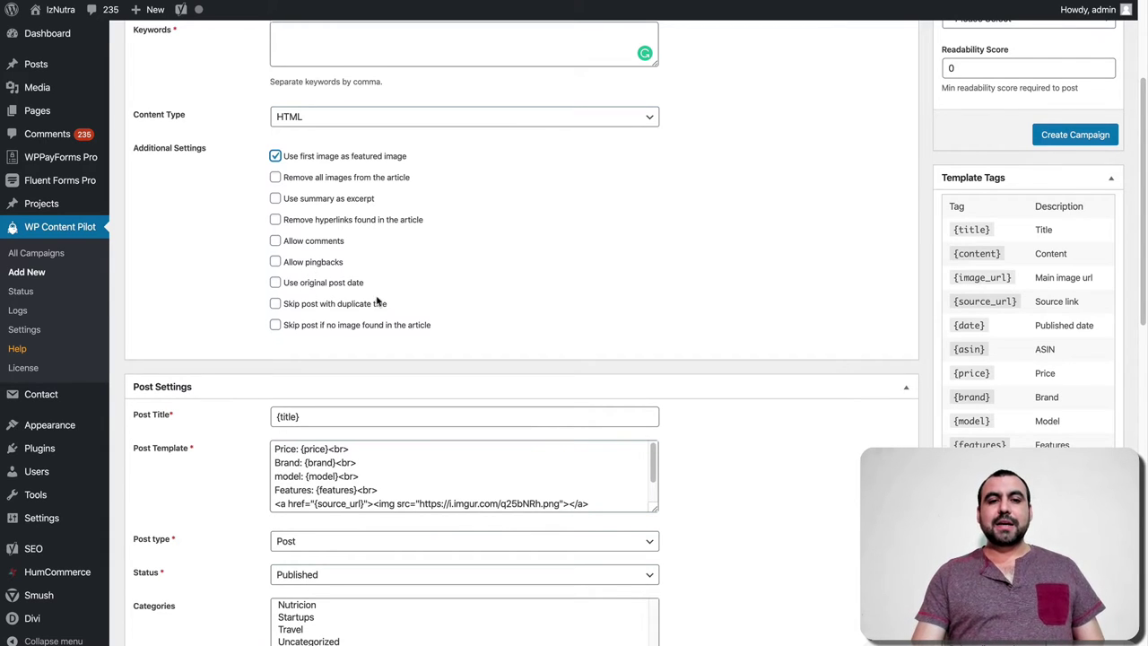
scroll(377, 300, "down", 1)
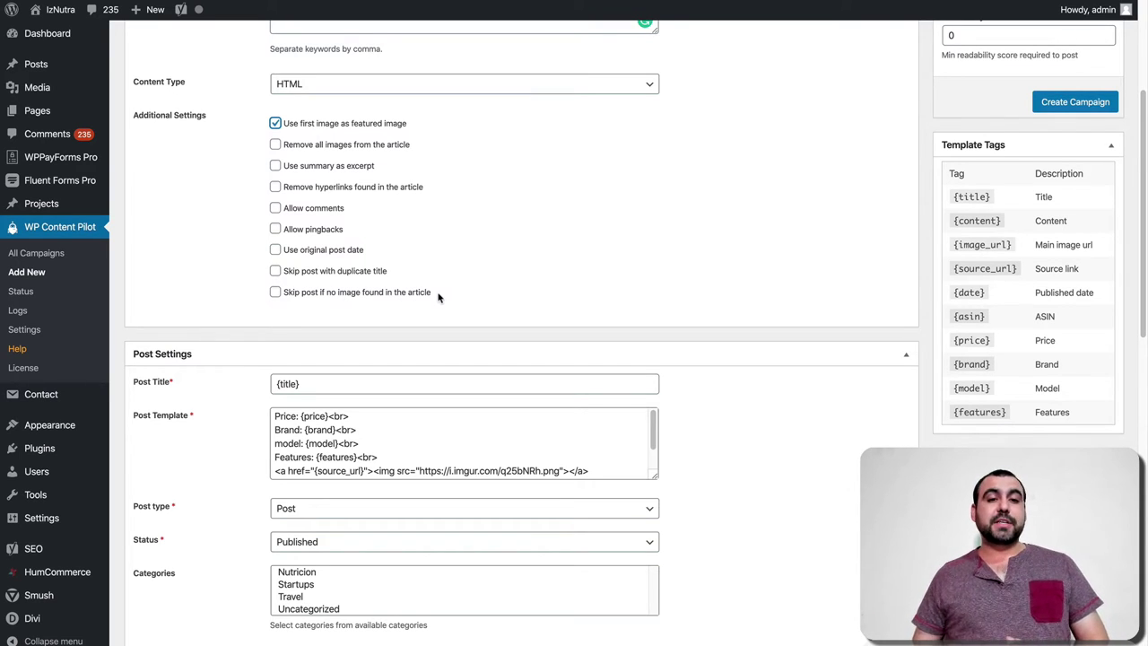
- Put "SaaS Master" before the {title} tag in the campaign's post title
scroll(438, 298, "down", 5)
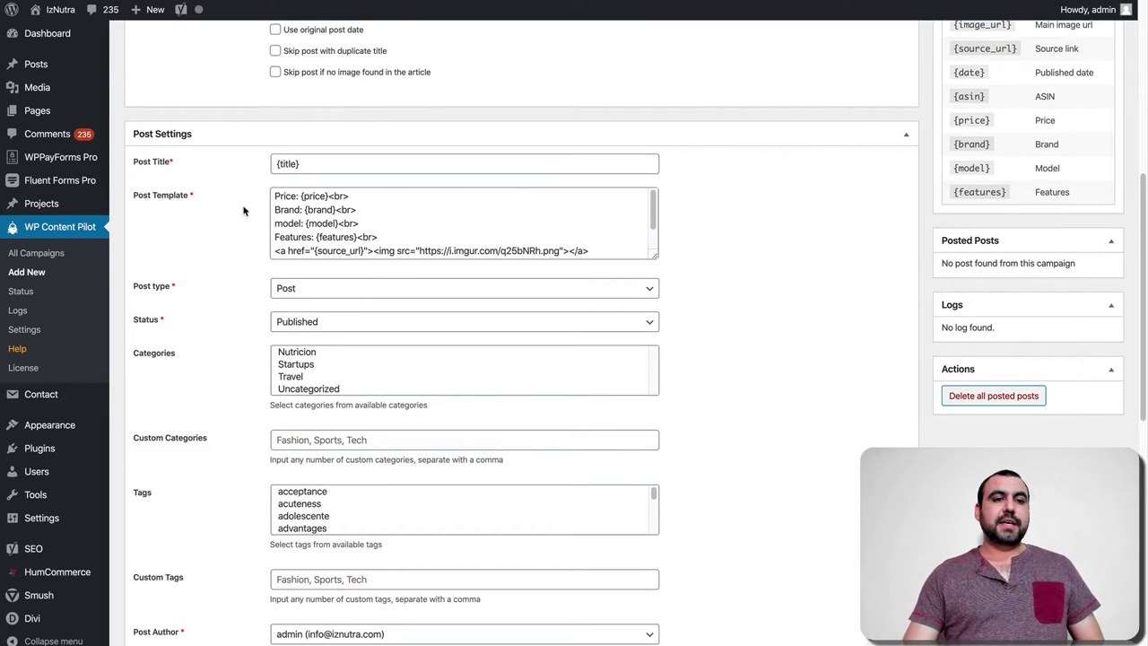
scroll(589, 209, "up", 3)
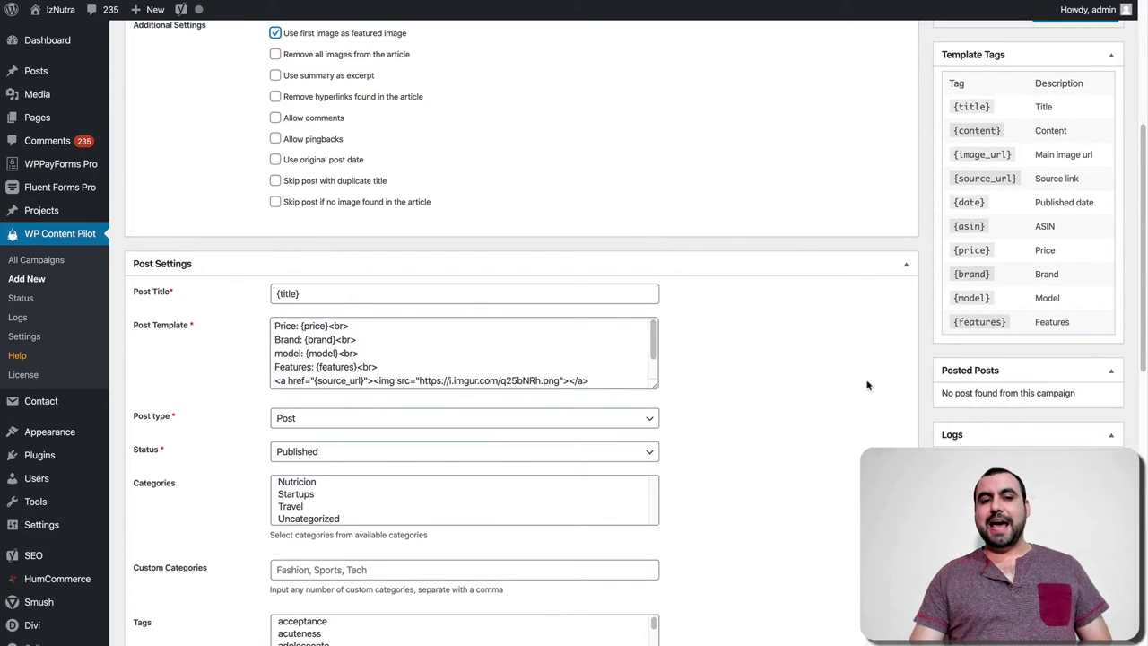
scroll(709, 475, "down", 2)
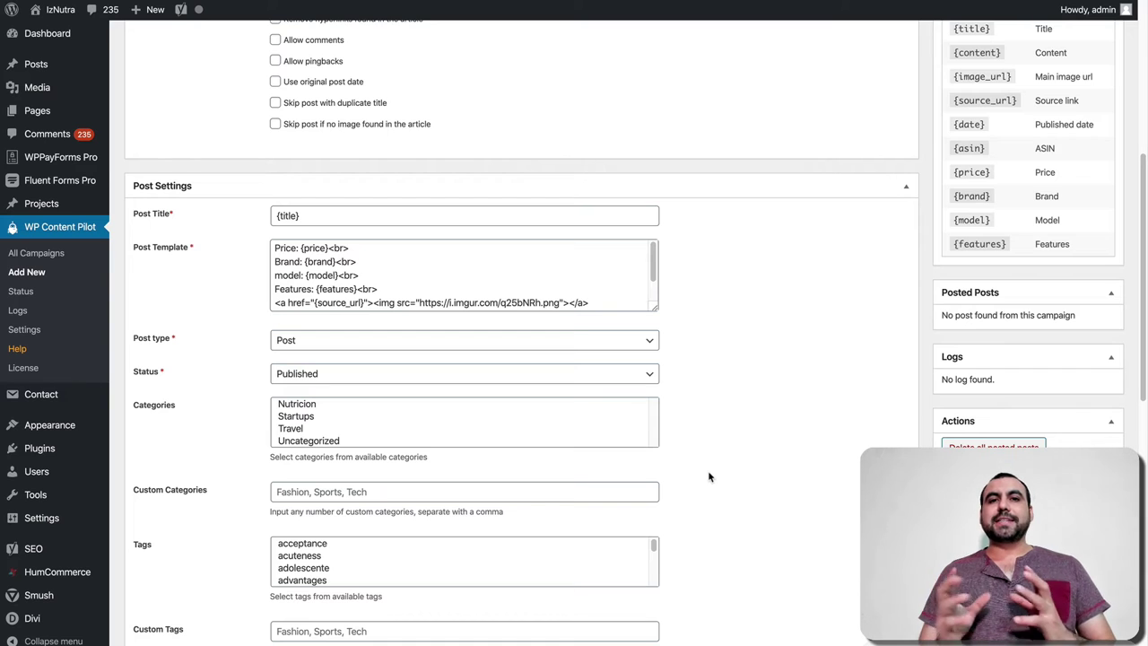
left_click(276, 218)
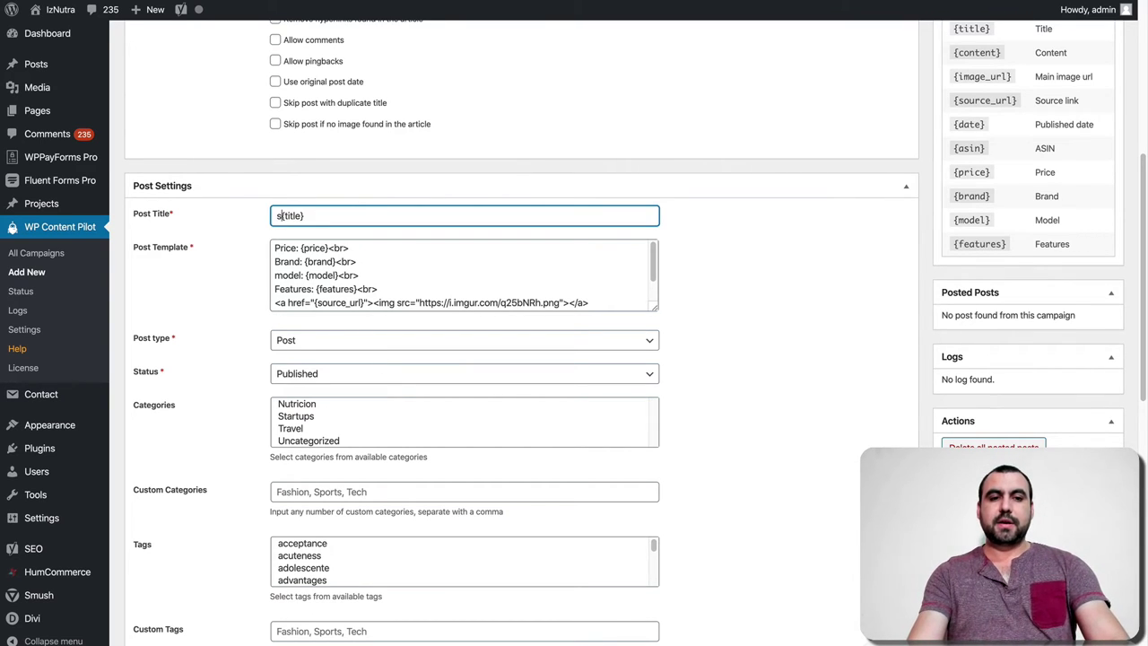
type("Saas")
key("BackSpace")
type("S Master")
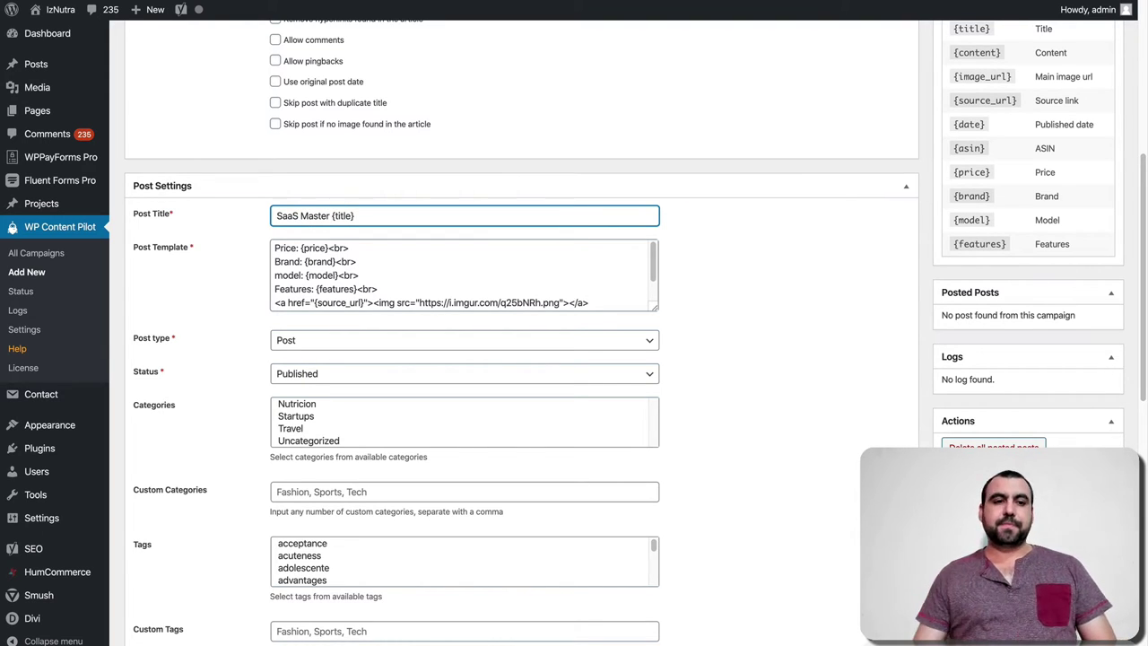
- Examine the post template's tags and markup and the available post types without changing them
left_click(323, 249)
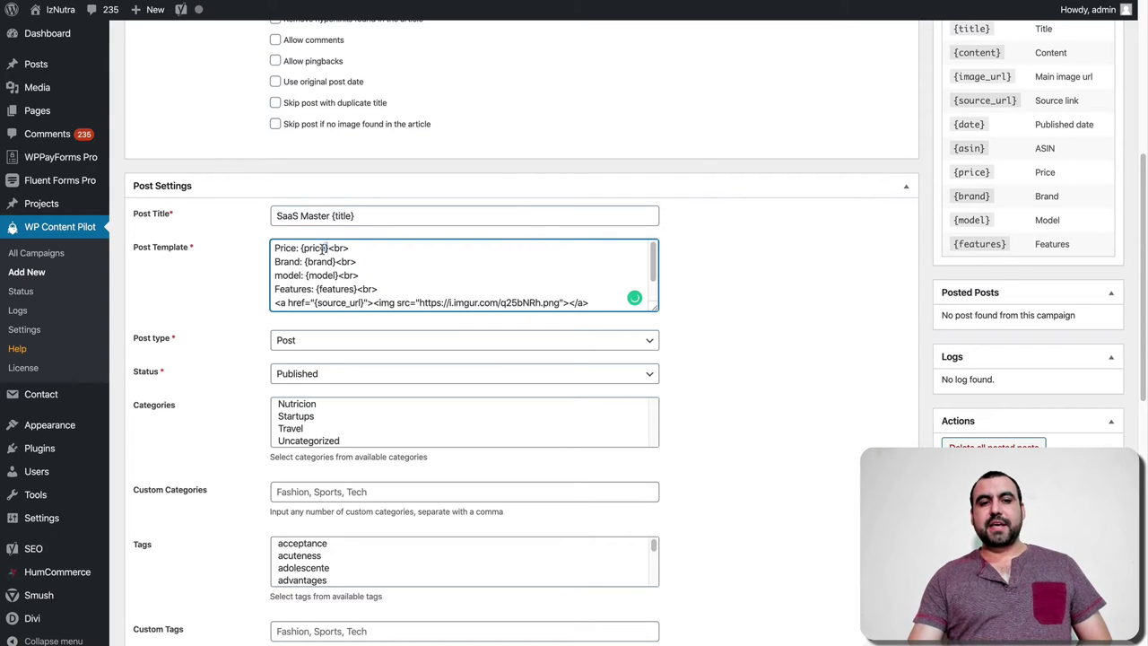
triple_click(323, 249)
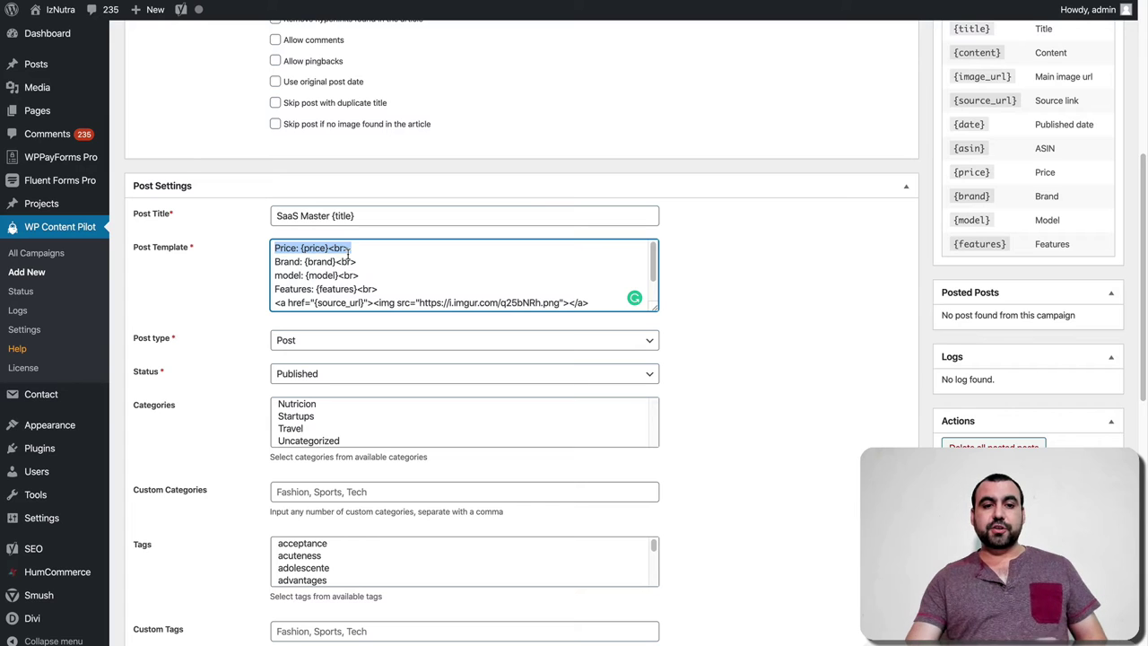
scroll(348, 255, "down", 1)
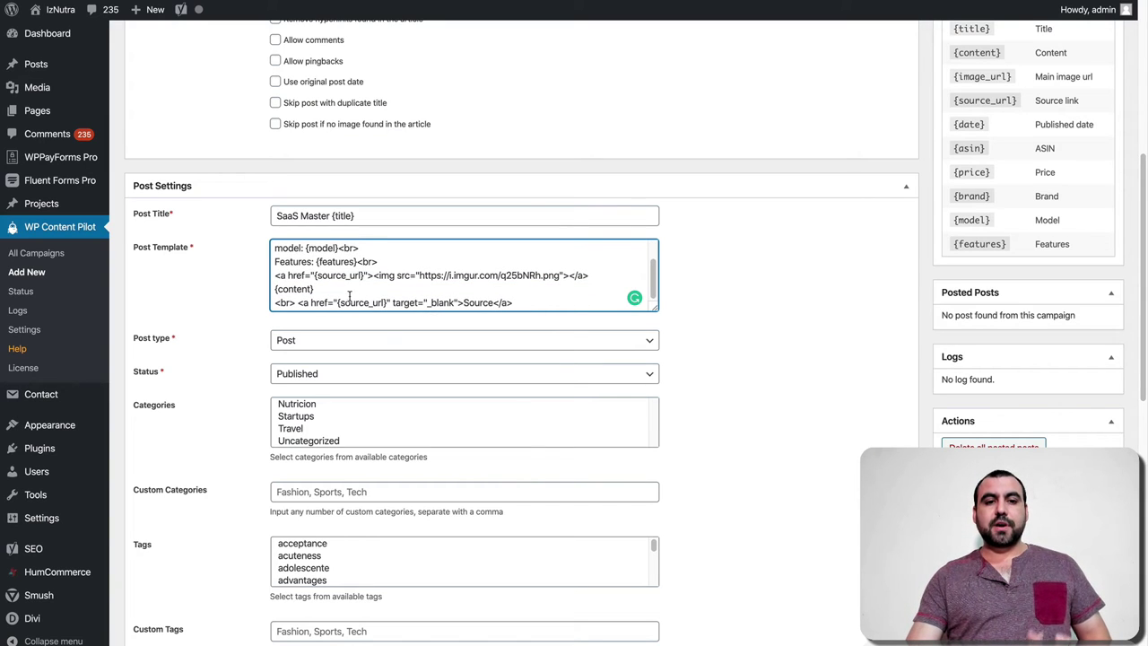
scroll(388, 296, "up", 1)
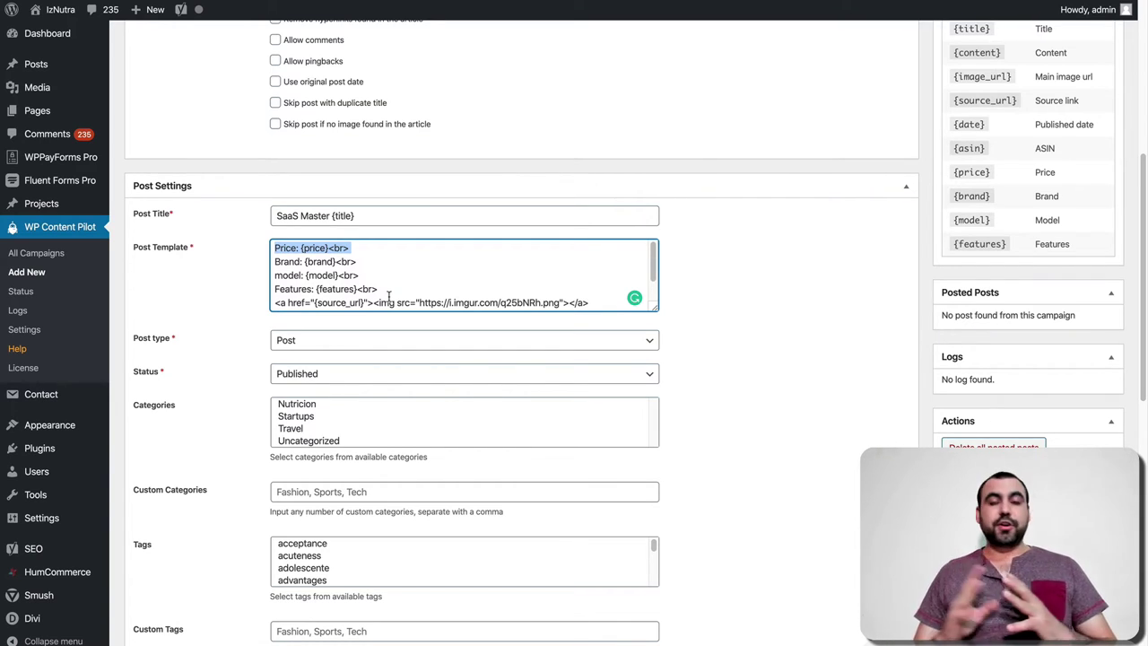
left_click(369, 262)
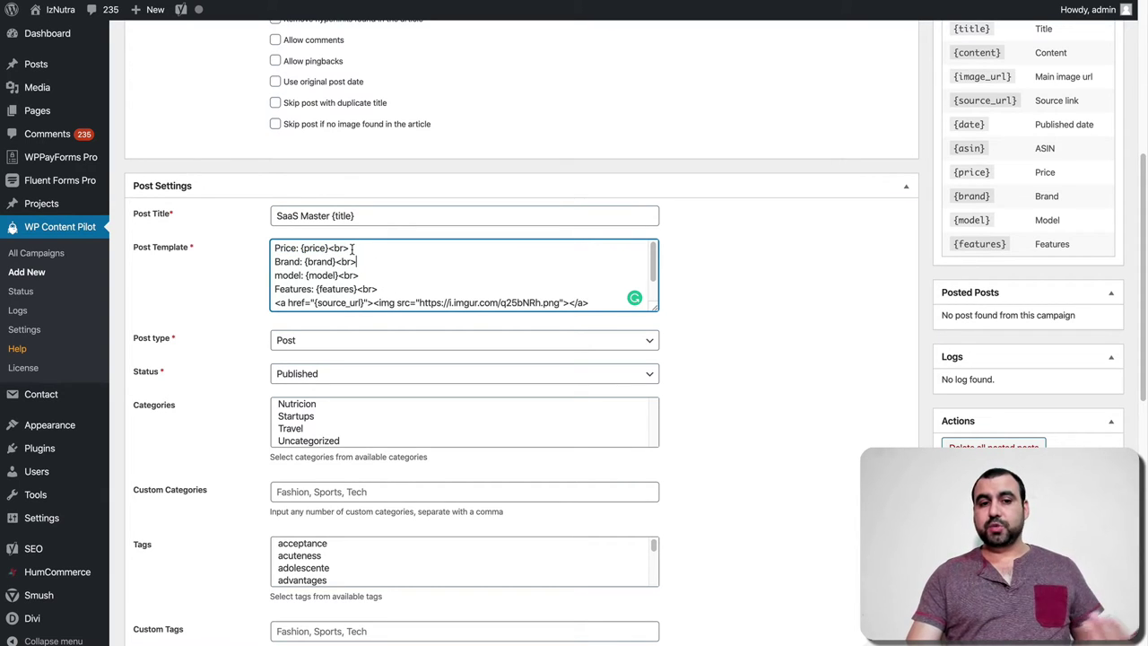
scroll(352, 250, "down", 1)
scroll(314, 341, "down", 2)
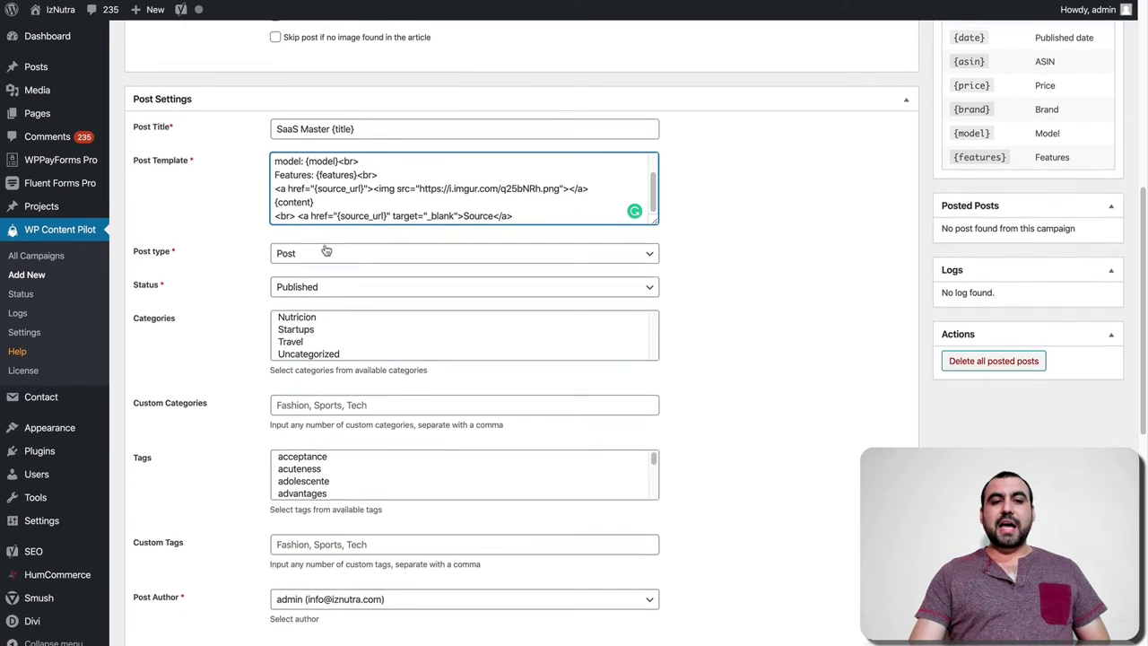
left_click(341, 257)
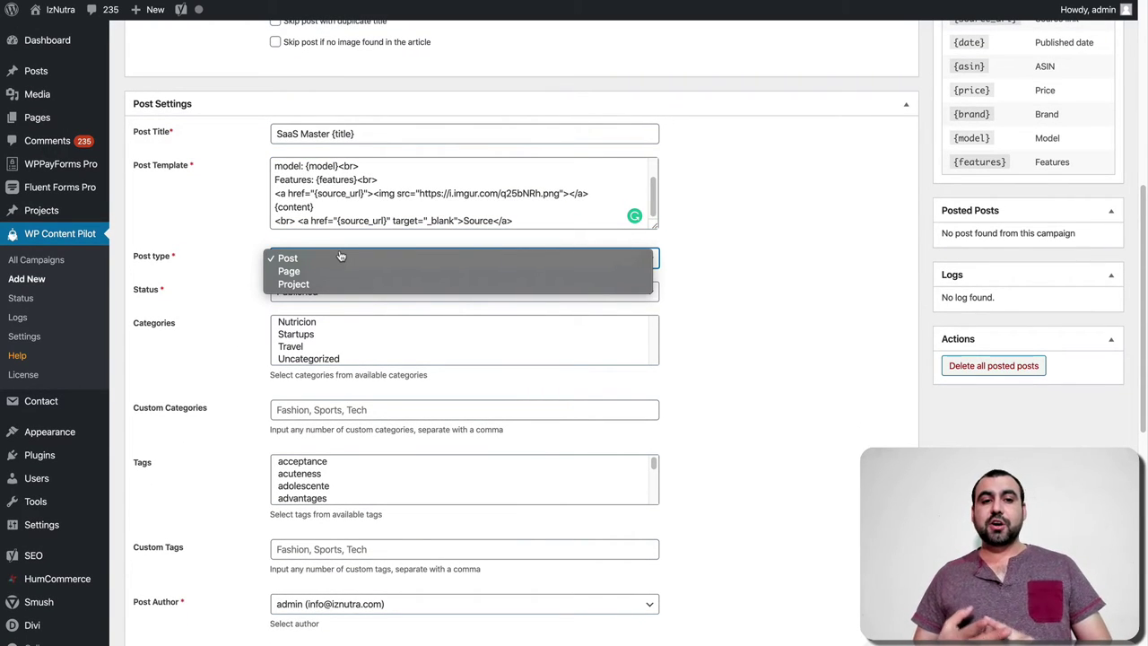
left_click(221, 291)
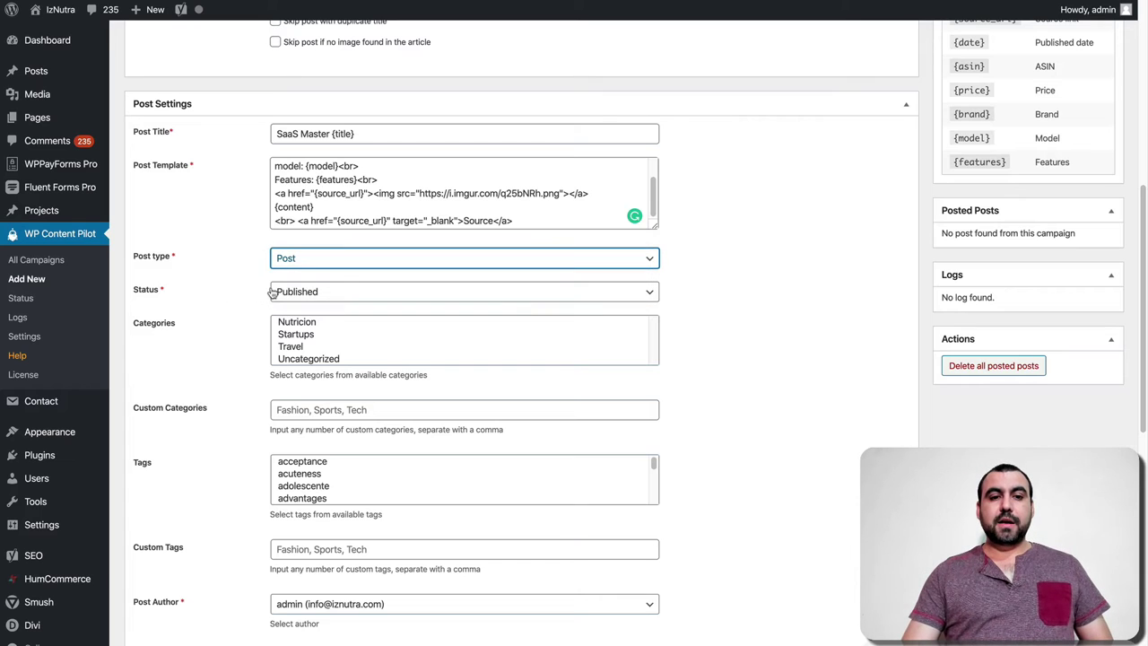
- Review the new campaign's status options, category and tag fields, and available post authors, keeping Published and the current author
left_click(308, 293)
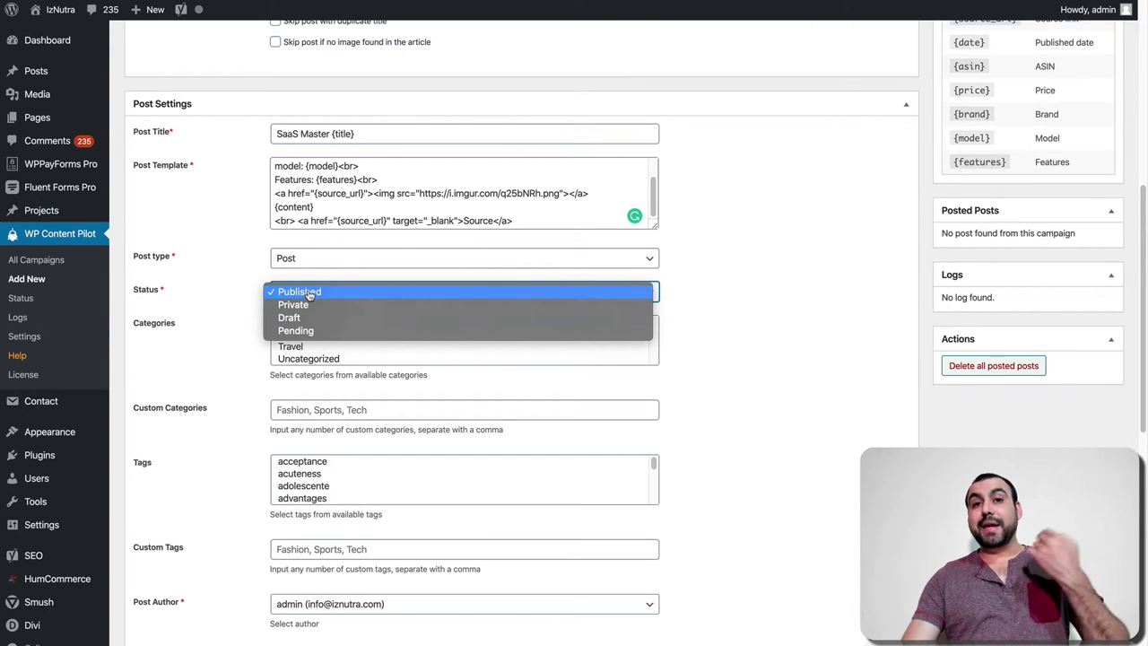
left_click(310, 292)
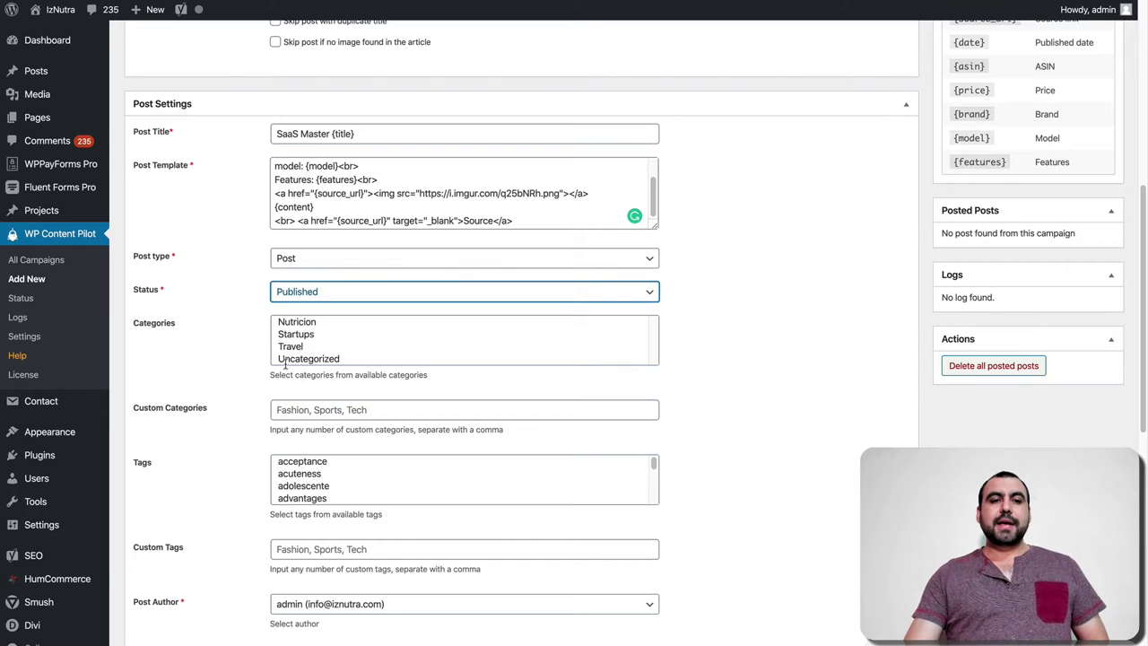
scroll(230, 403, "down", 3)
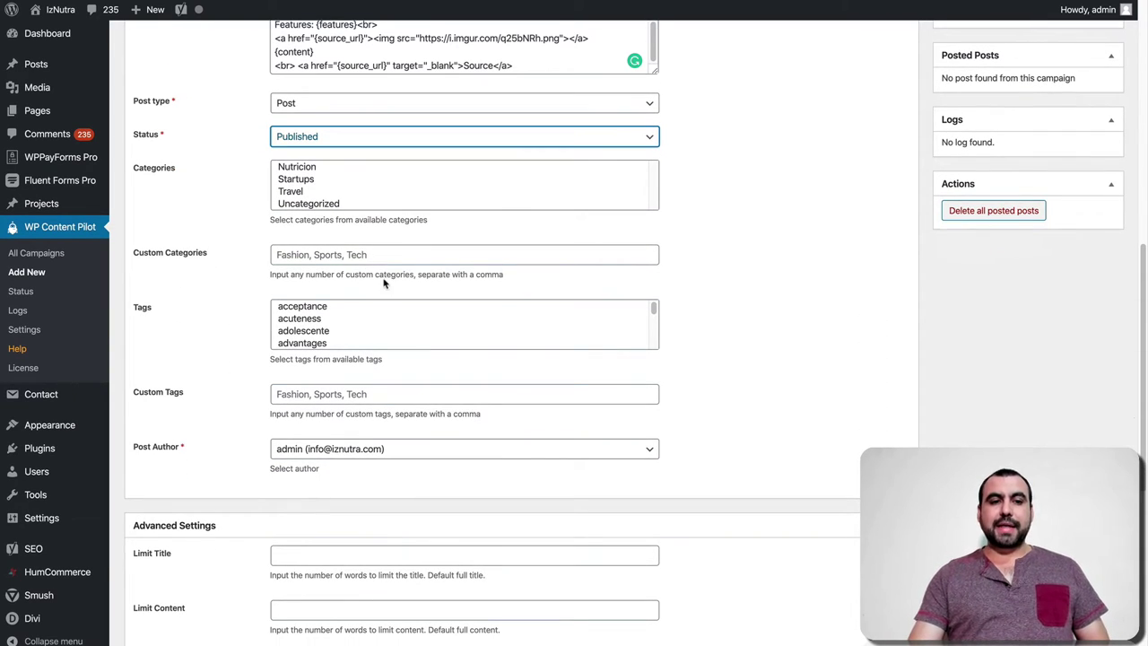
scroll(197, 305, "down", 2)
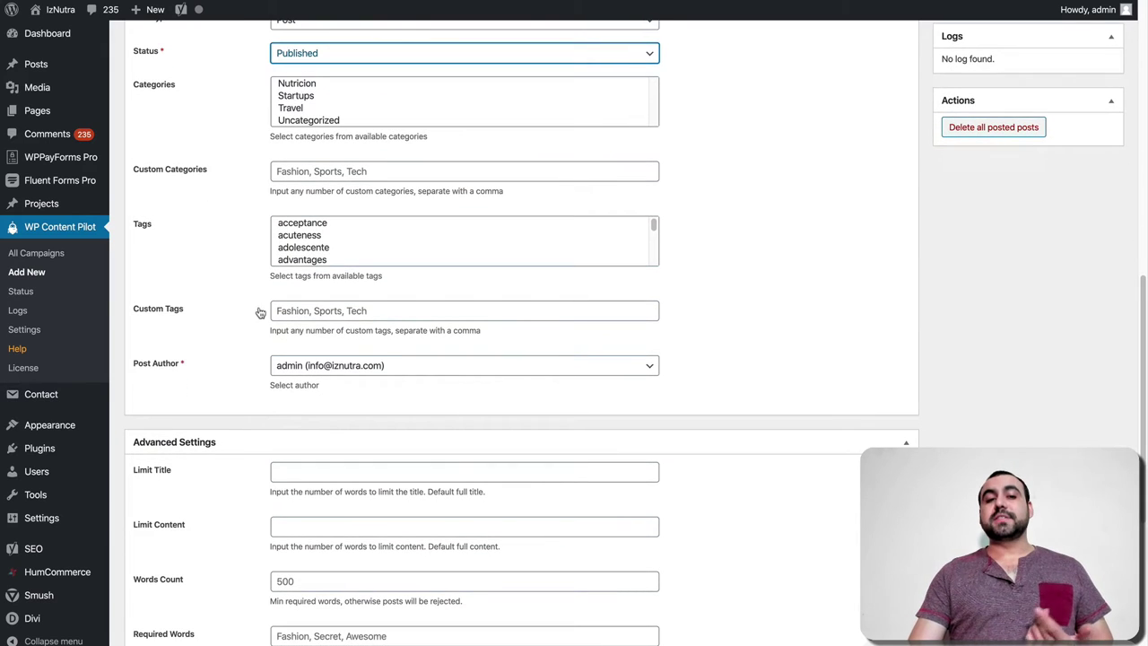
scroll(278, 312, "down", 2)
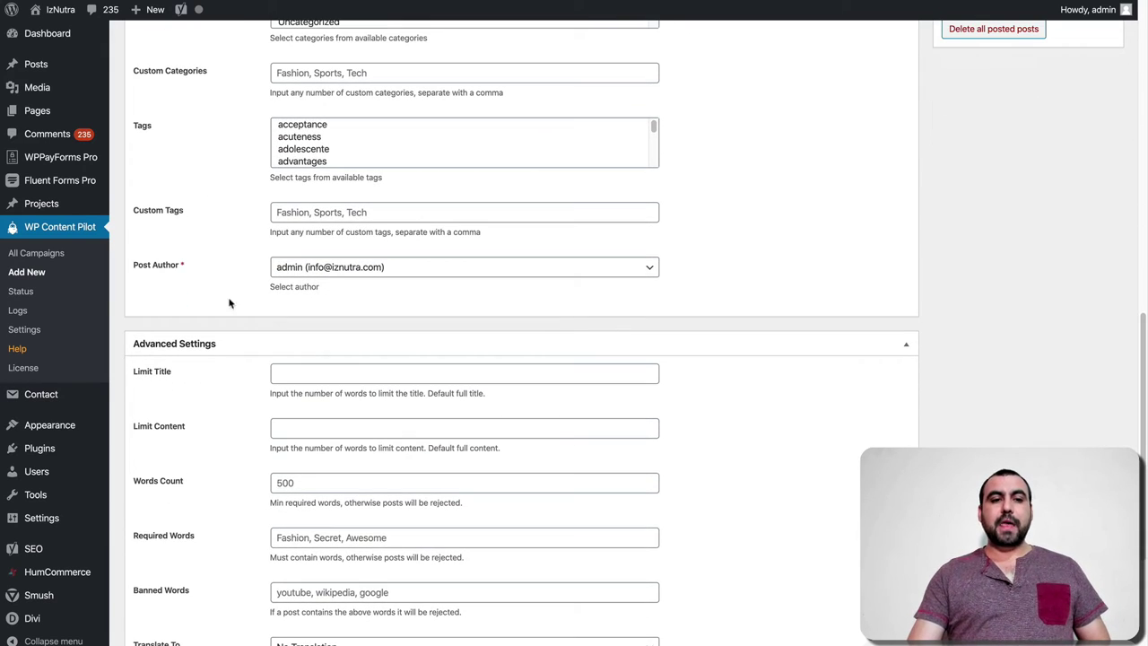
left_click(360, 269)
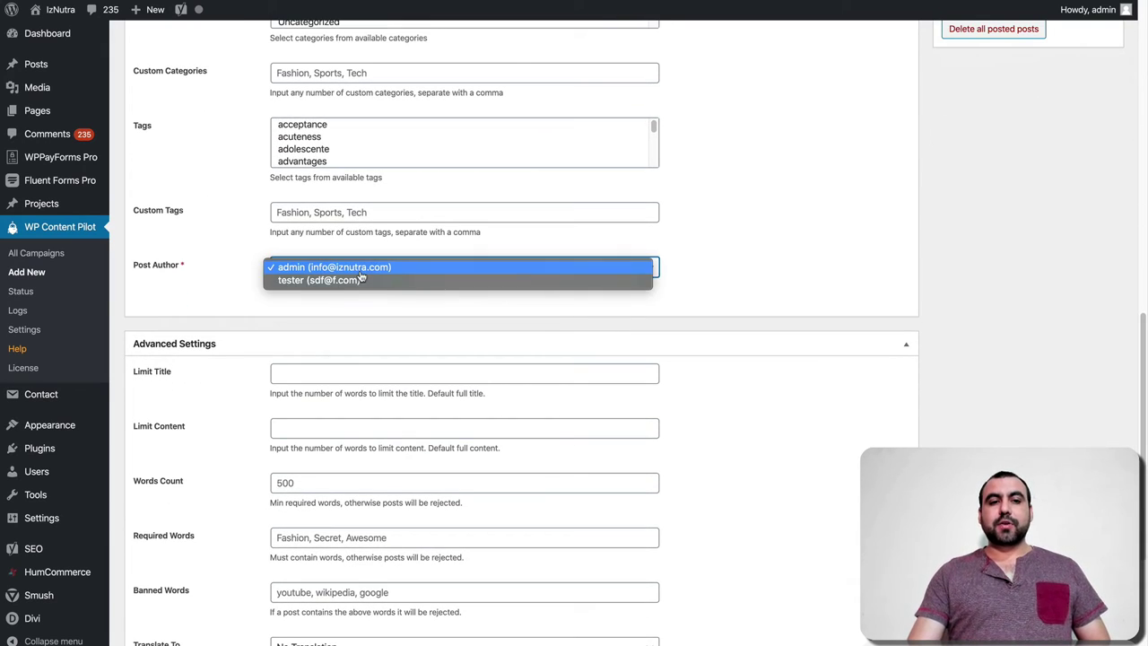
left_click(236, 278)
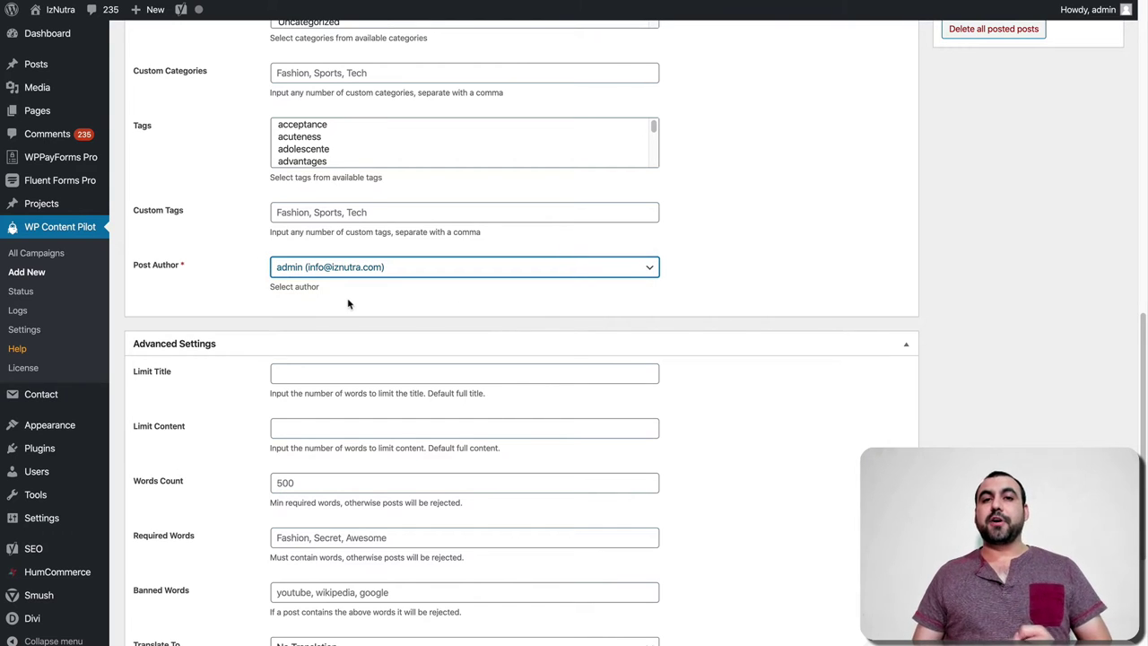
- Review the campaign's advanced settings, including word limits, translation languages, custom meta, and search and replace, without changing them
scroll(348, 304, "down", 4)
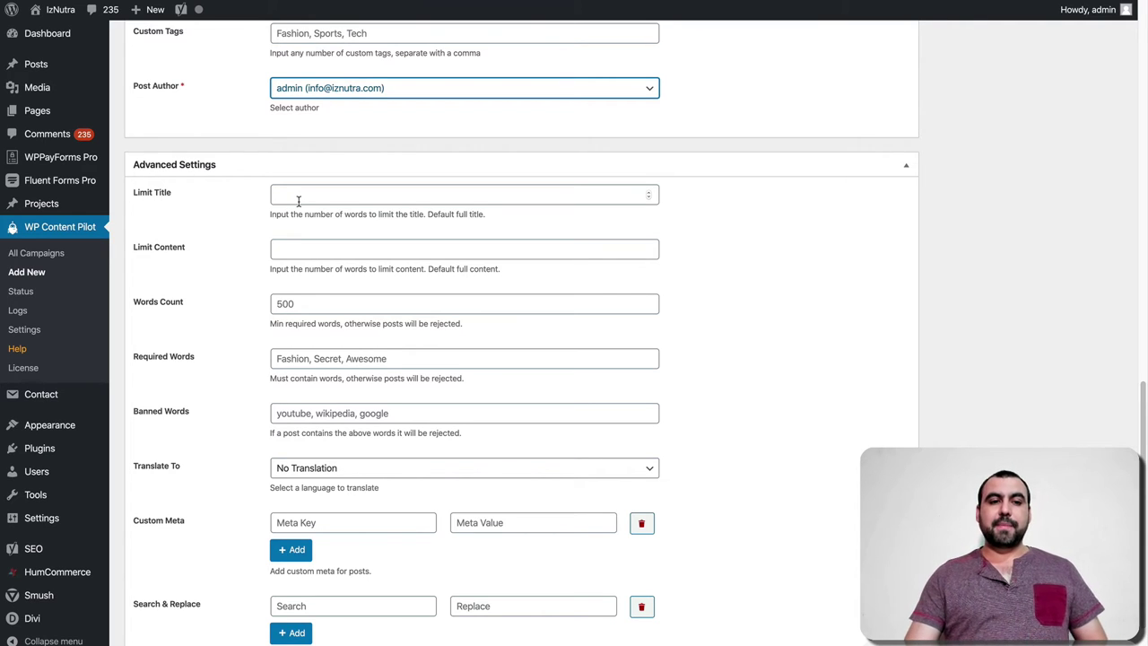
scroll(246, 315, "down", 2)
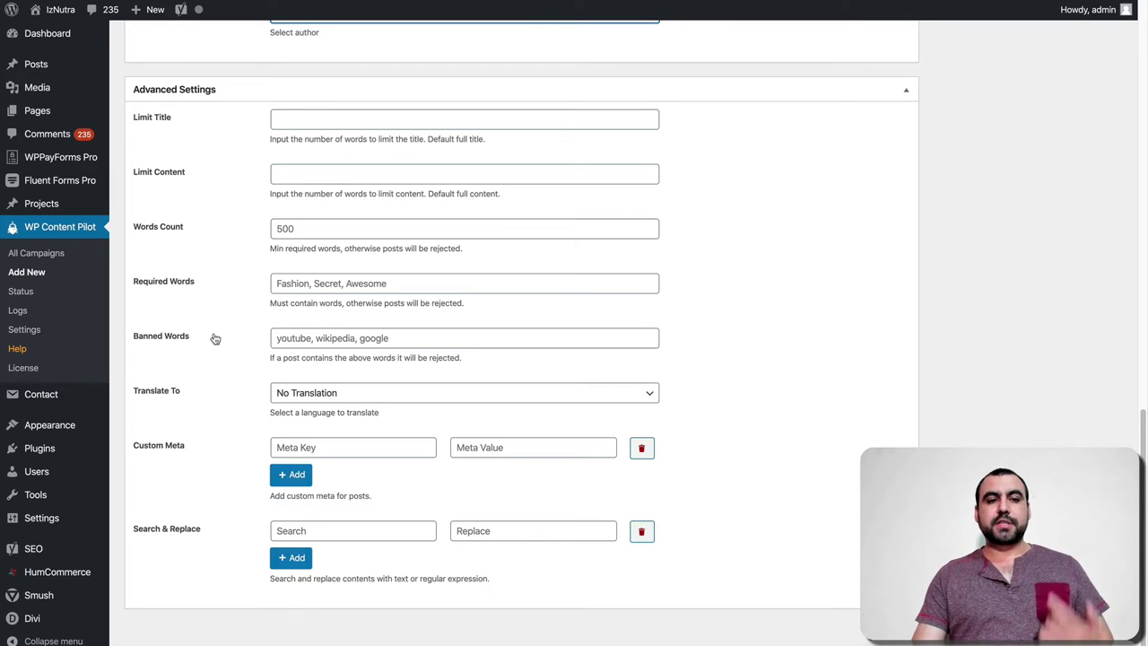
left_click(386, 396)
scroll(400, 599, "down", 10)
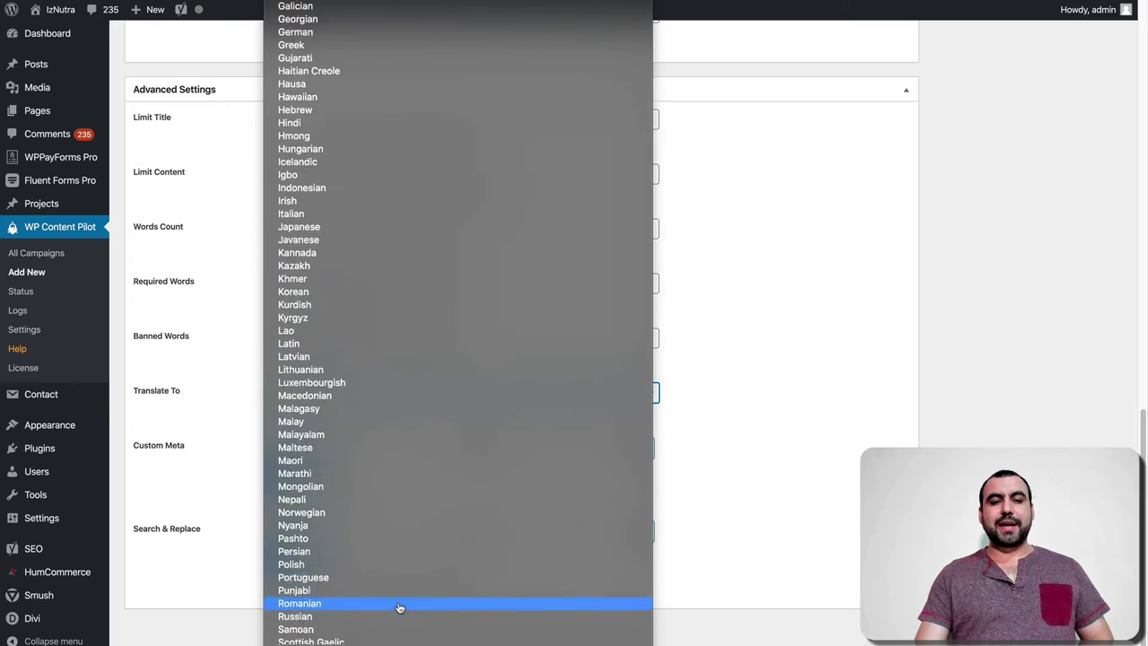
left_click(726, 417)
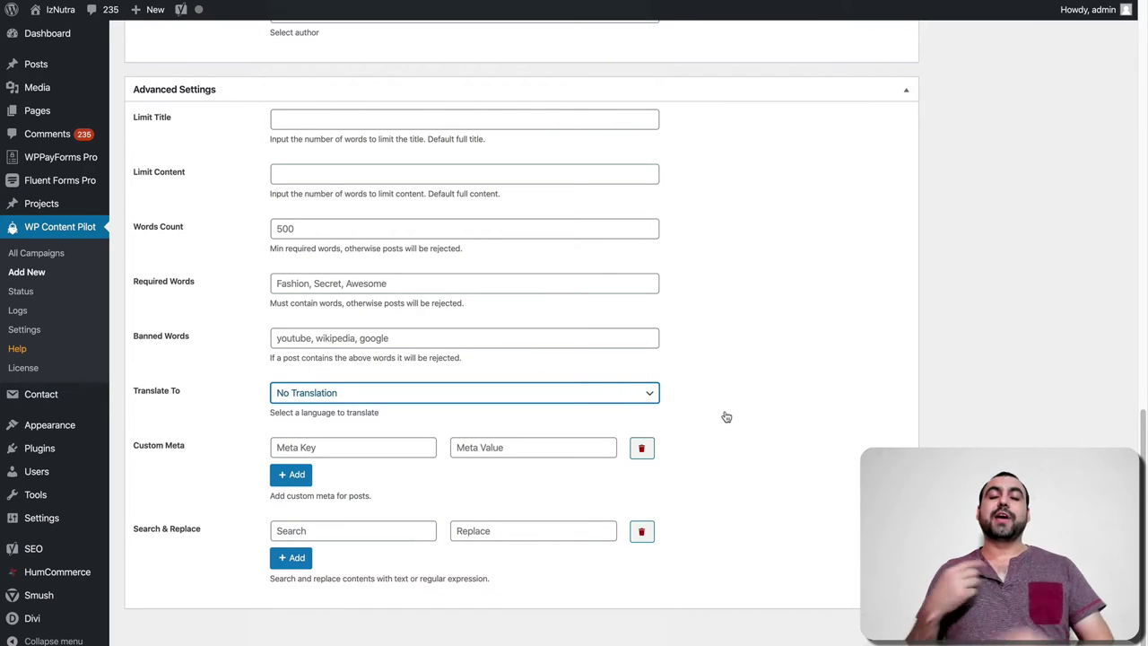
scroll(726, 417, "down", 1)
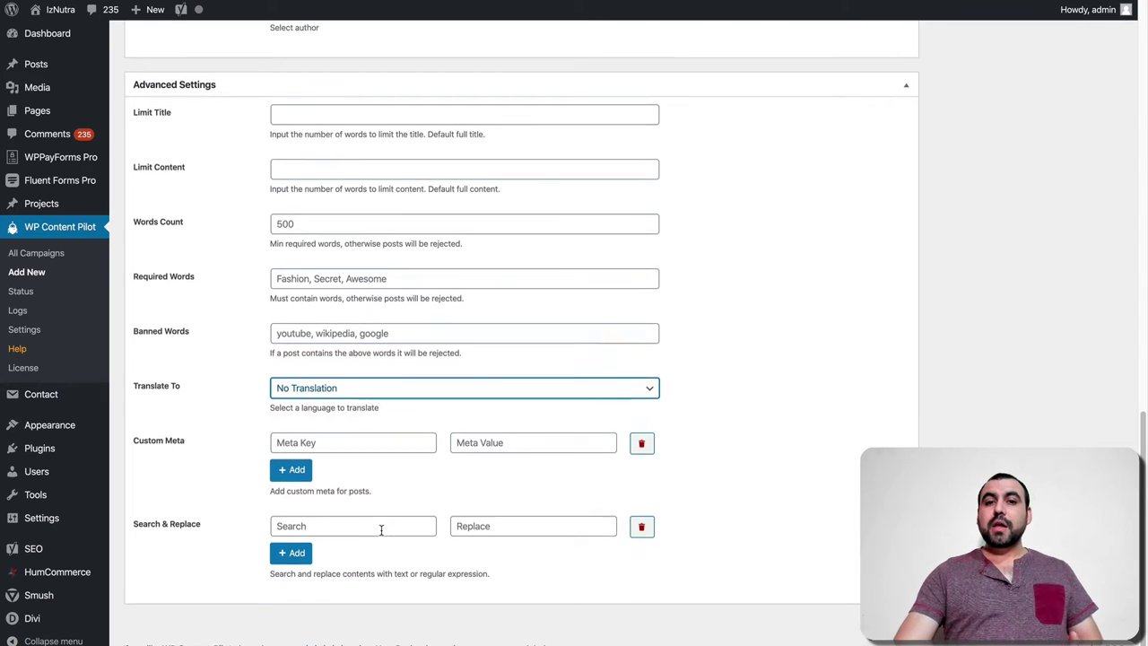
- Check the campaign target and the available campaign frequencies without choosing a frequency
scroll(382, 529, "up", 15)
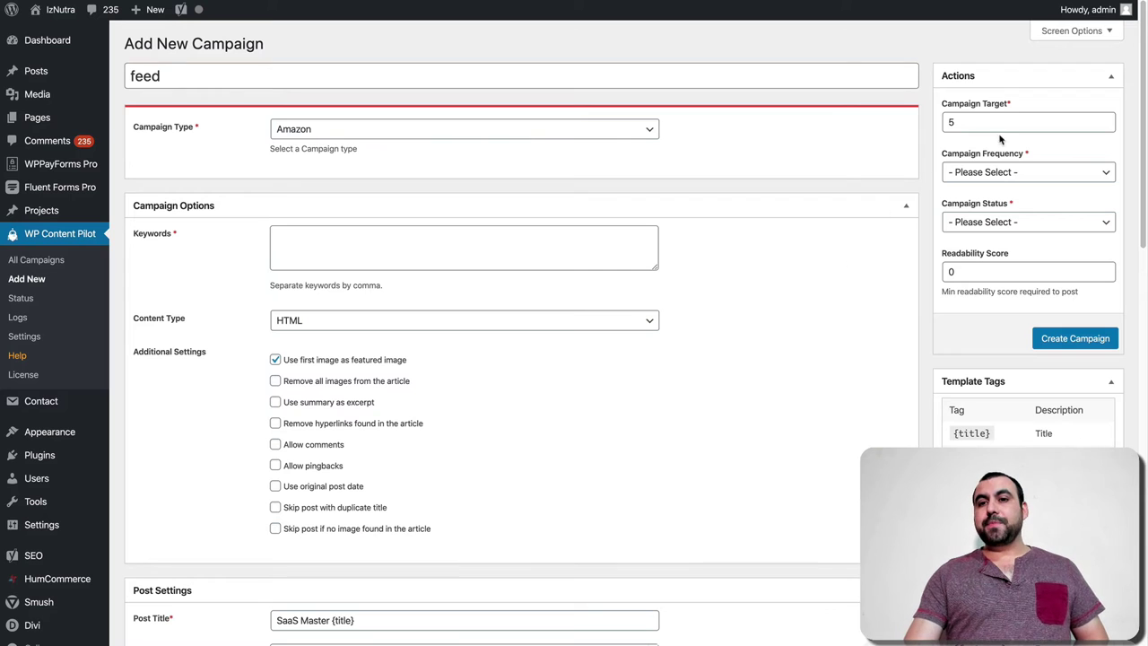
left_click(1023, 123)
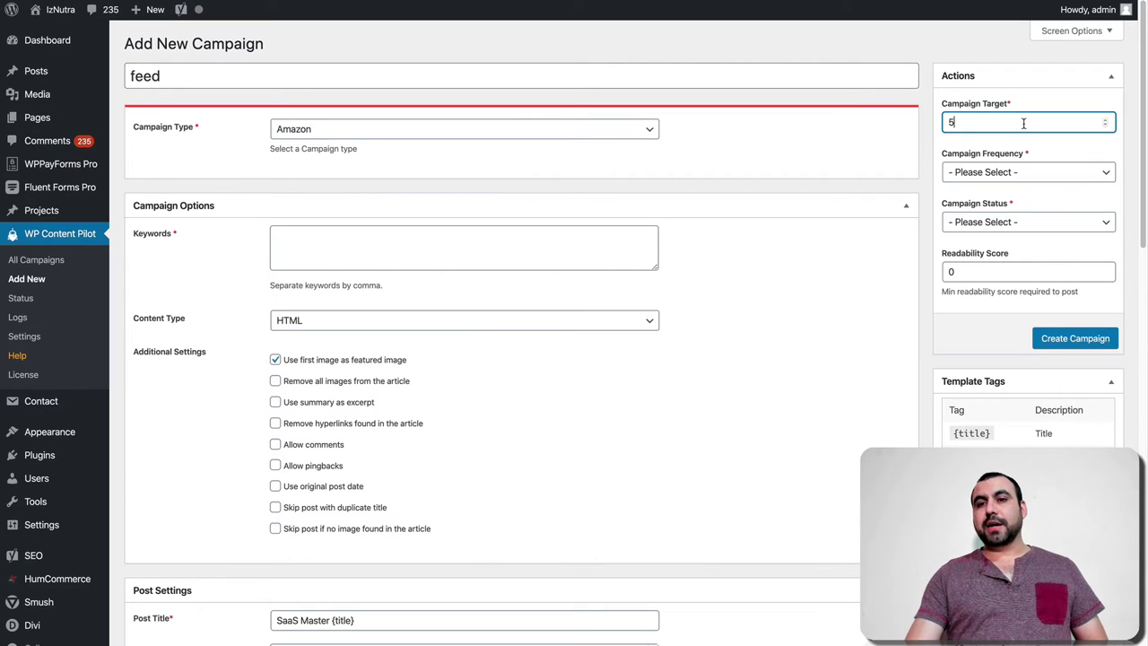
left_click(1024, 172)
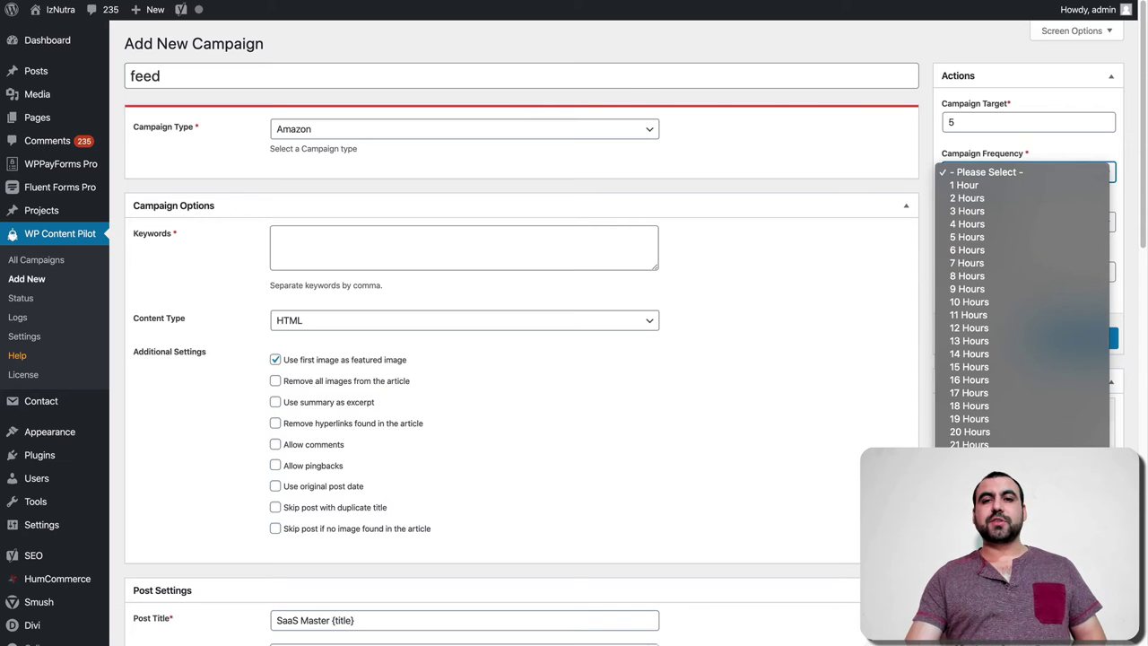
key("Escape")
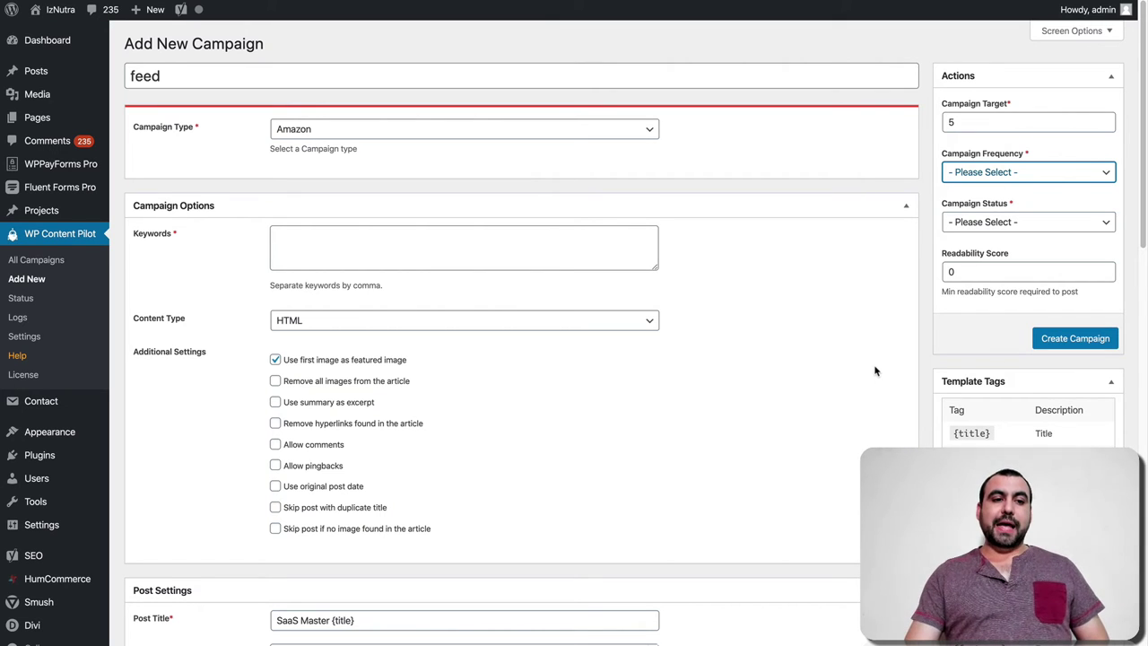
- Abandon the unsaved campaign for the list of all campaigns and open the active feed and Youtube campaigns in separate tabs
left_click(52, 260)
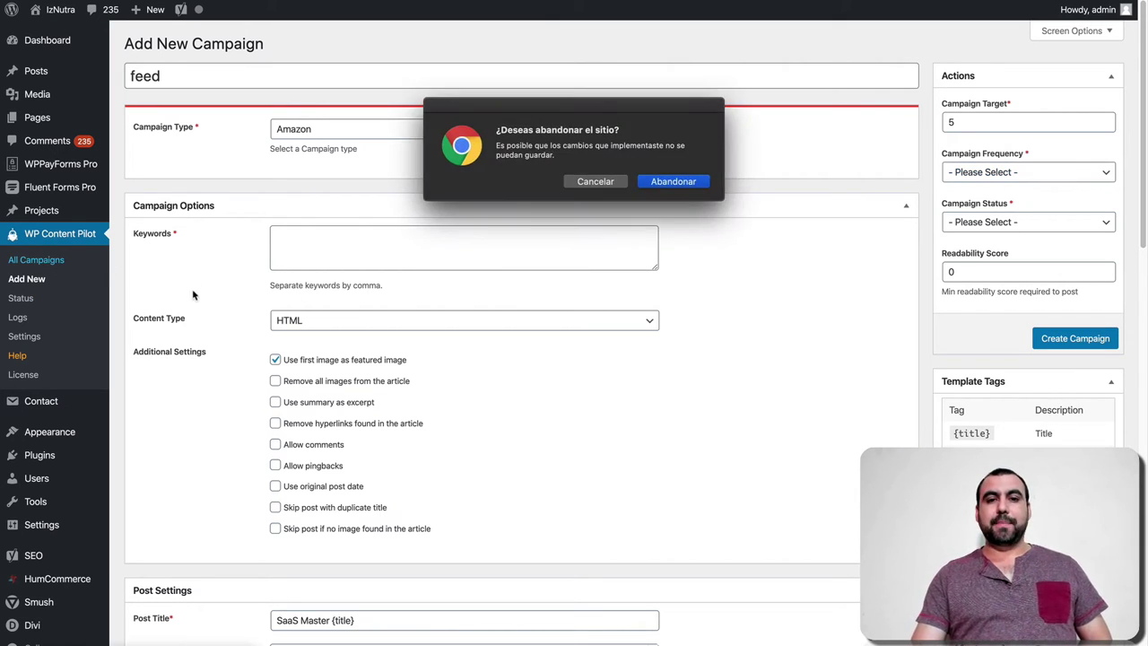
left_click(673, 183)
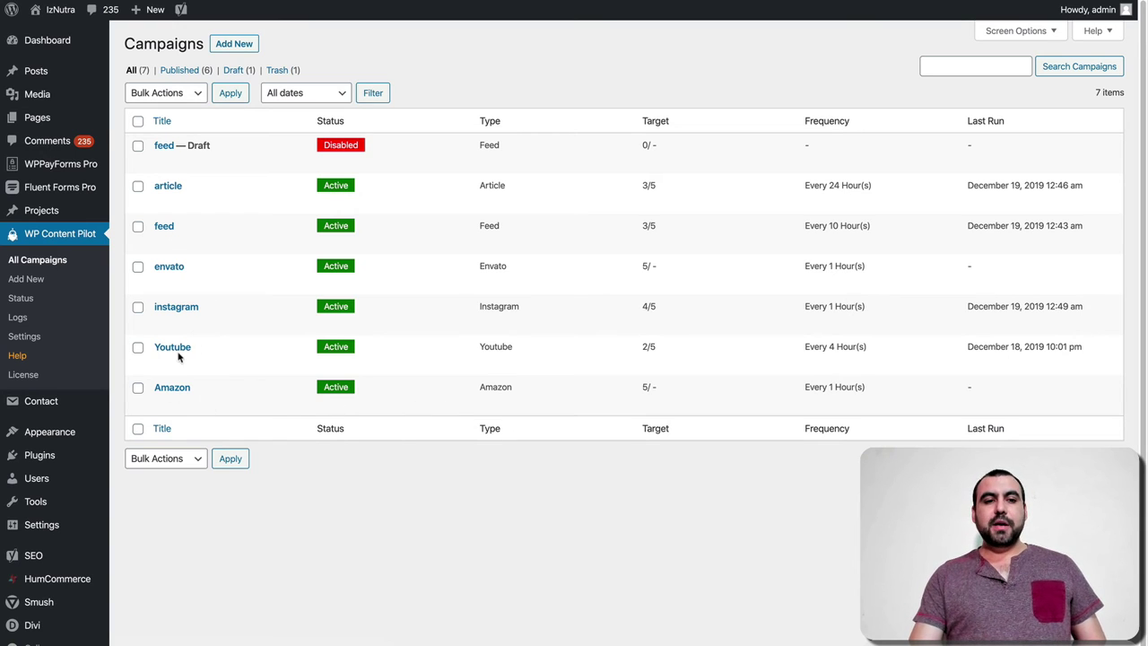
mouse_move(183, 349)
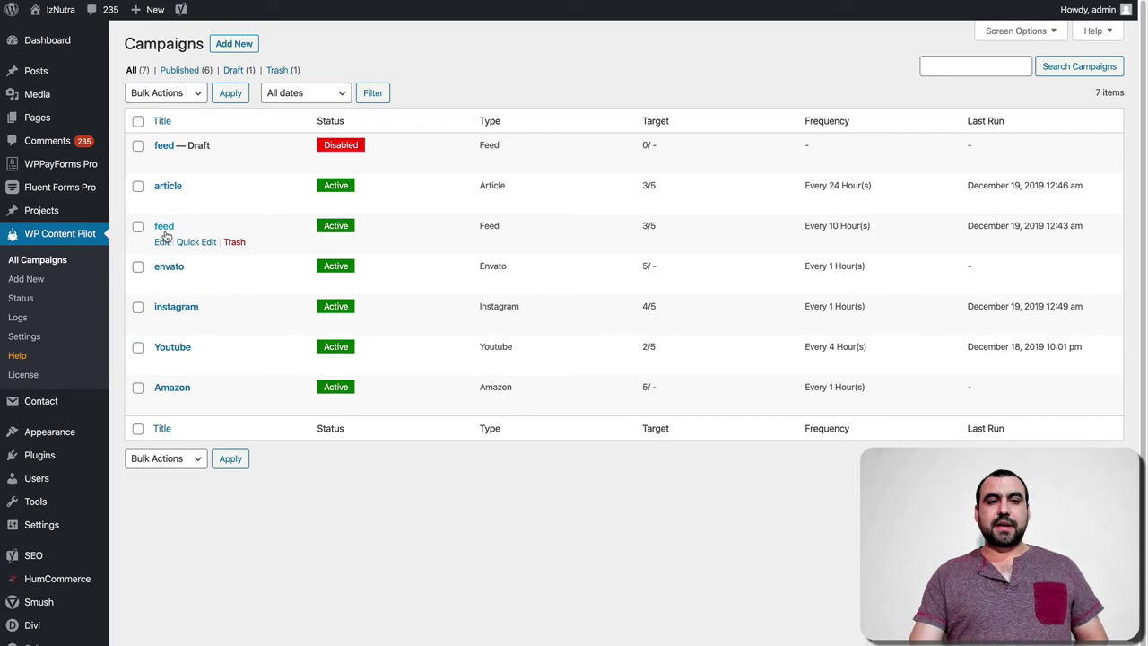
right_click(162, 229)
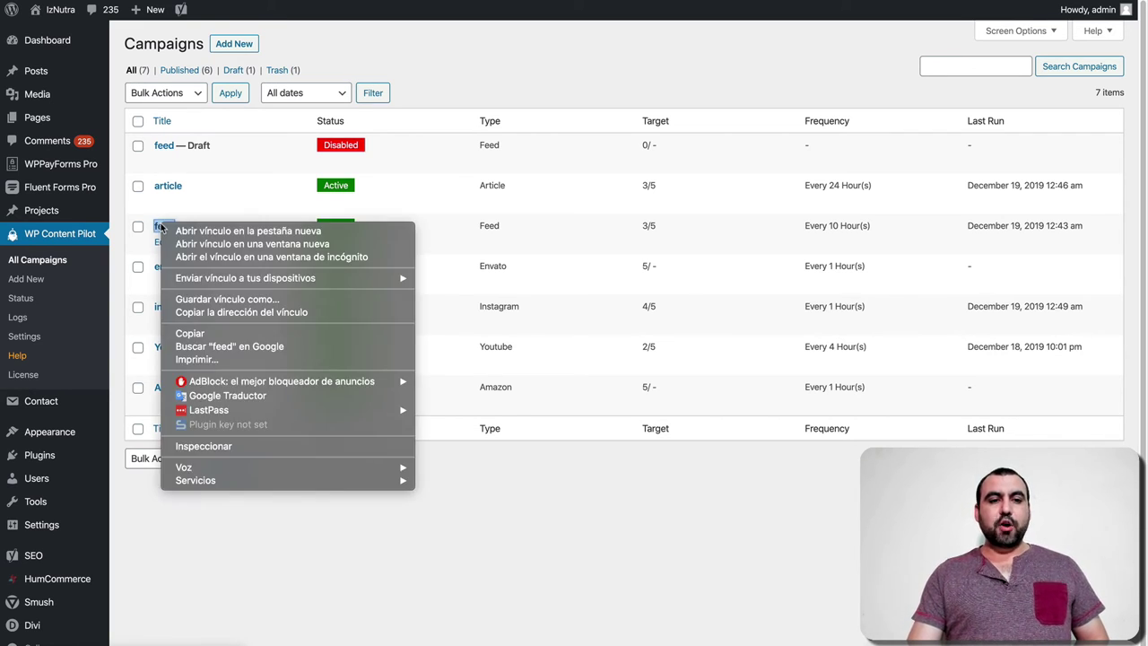
left_click(179, 315)
right_click(176, 350)
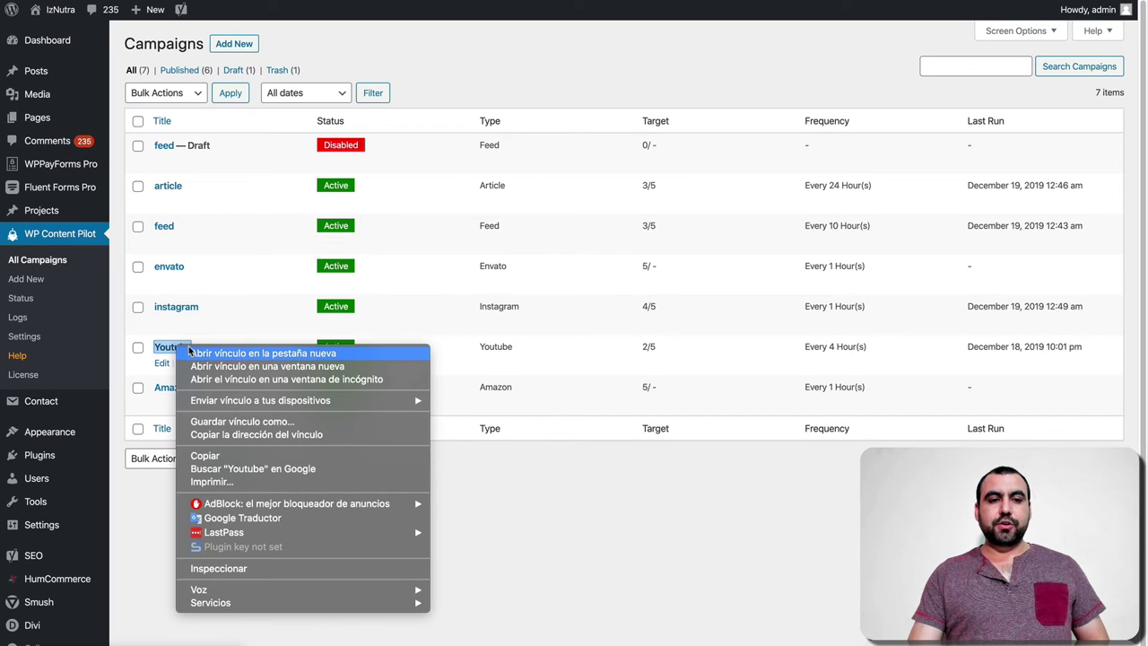
left_click(185, 319)
left_click_drag(185, 311, 184, 330)
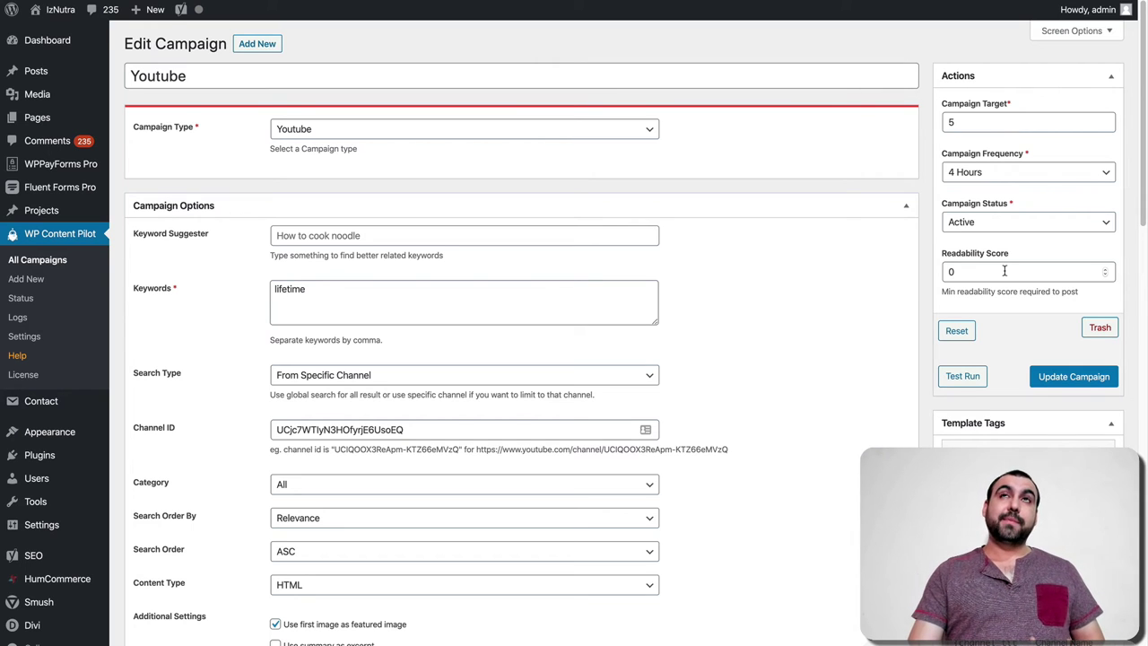
- Test run the Youtube campaign and open the post it generates in a new tab
left_click(963, 380)
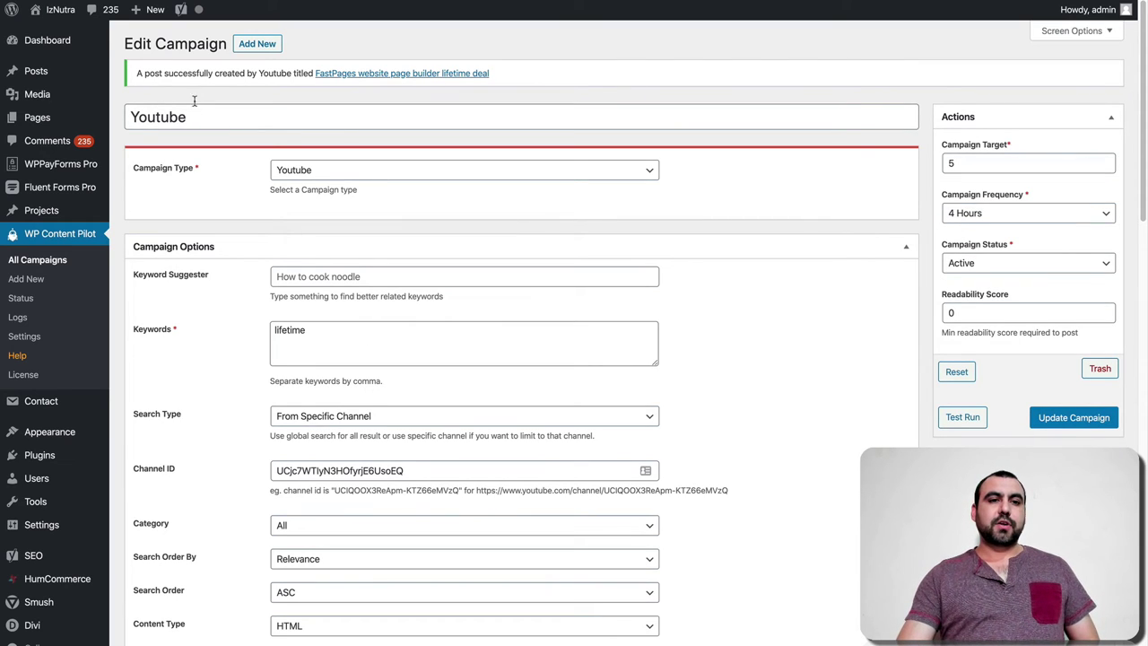
right_click(364, 77)
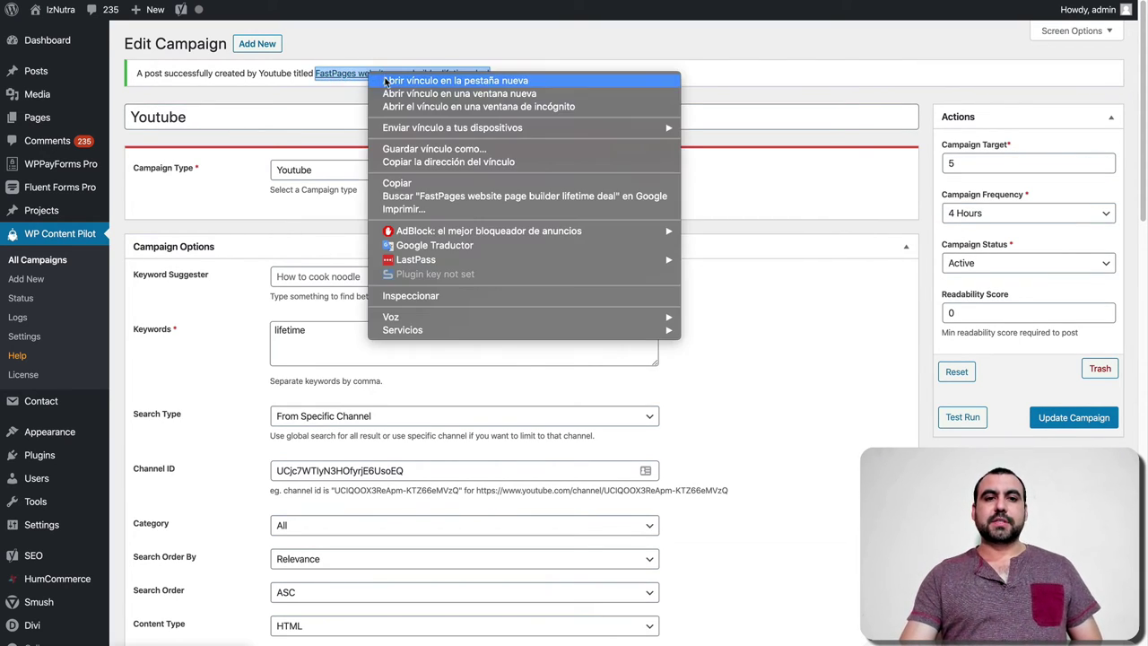
left_click(384, 80)
key("ctrl+Tab")
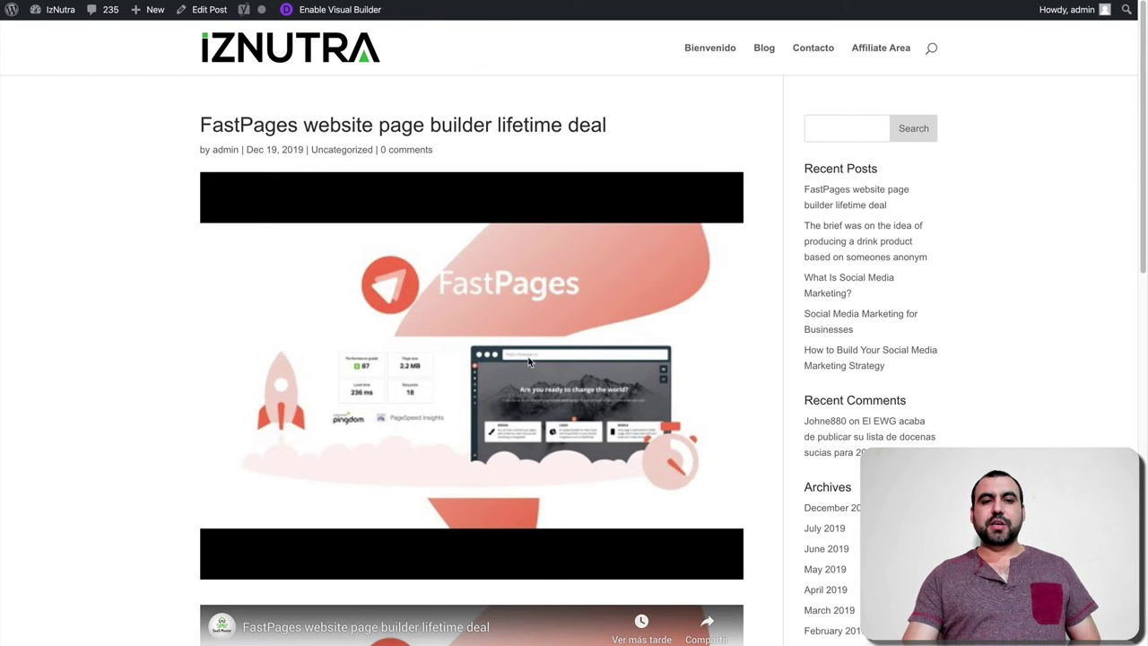
- Examine the generated post's featured image, embedded video, description and source link
scroll(529, 361, "down", 5)
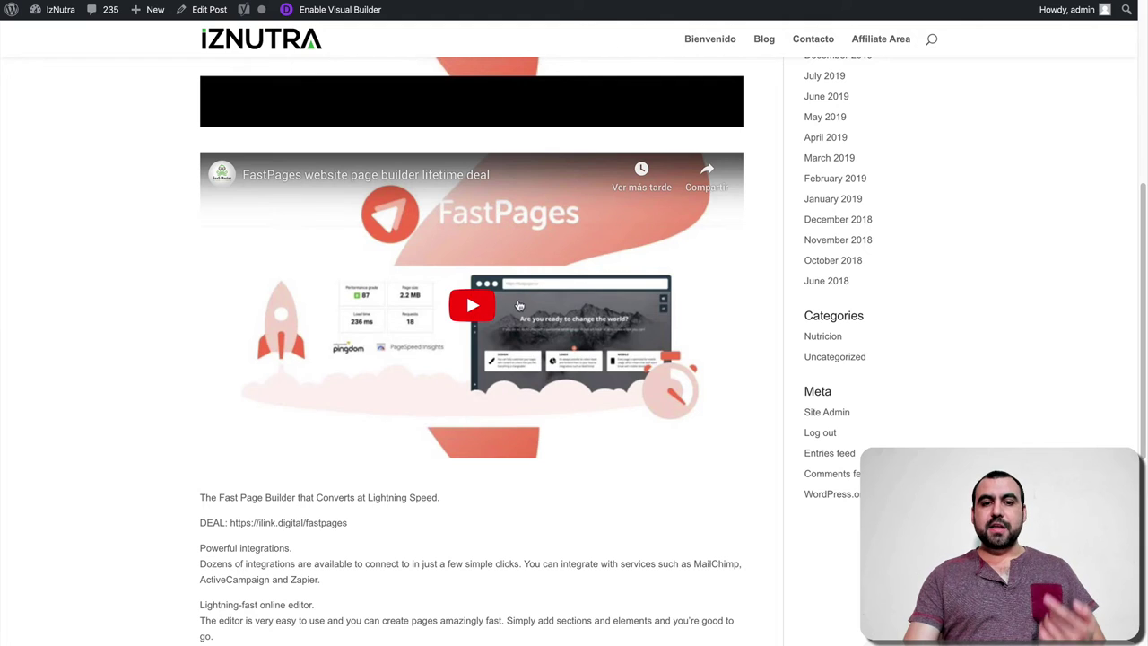
scroll(449, 317, "down", 2)
left_click_drag(249, 309, 400, 526)
left_click(400, 526)
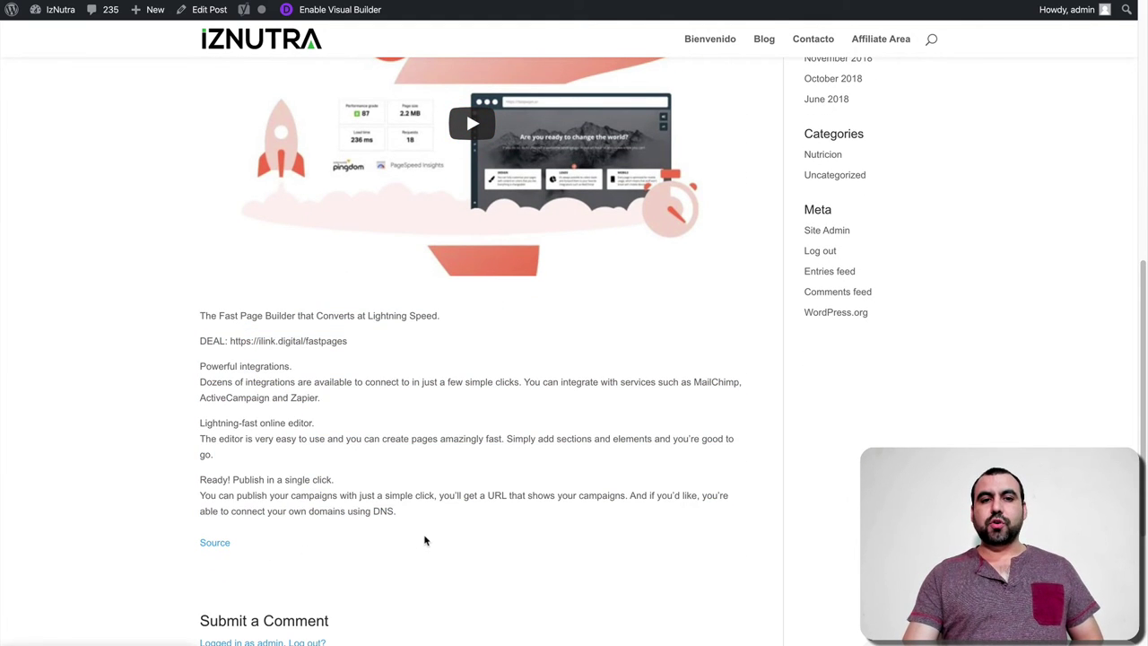
scroll(425, 541, "up", 2)
scroll(473, 388, "up", 1)
scroll(473, 388, "down", 1)
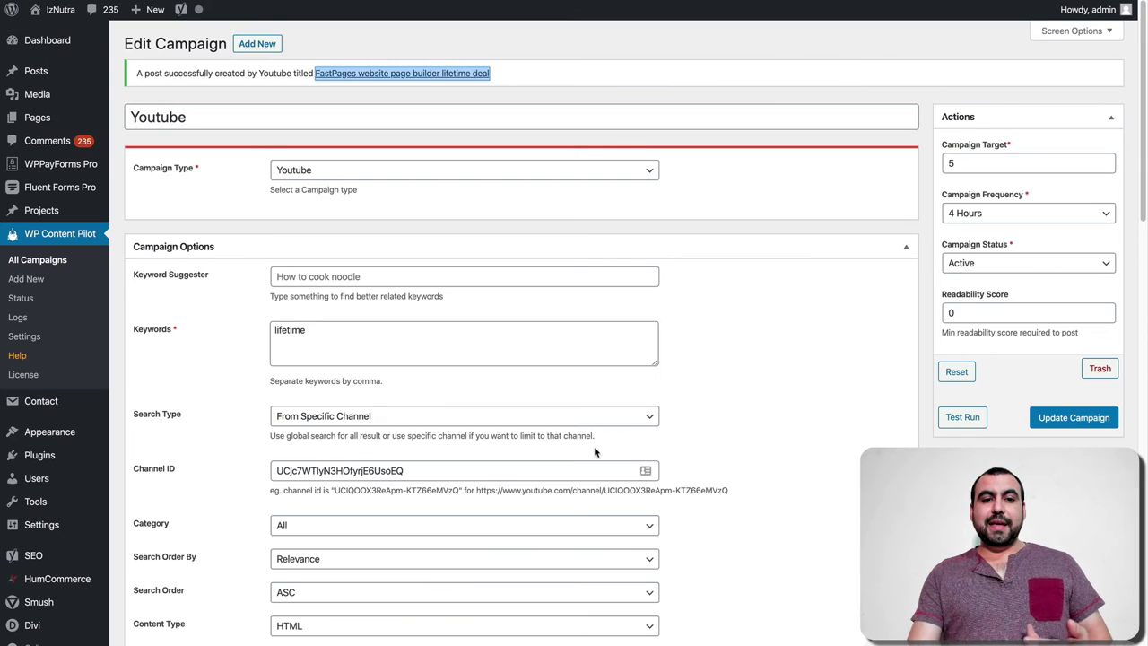
- Examine the embed, content and source link lines in the Youtube campaign's post template
scroll(595, 445, "down", 7)
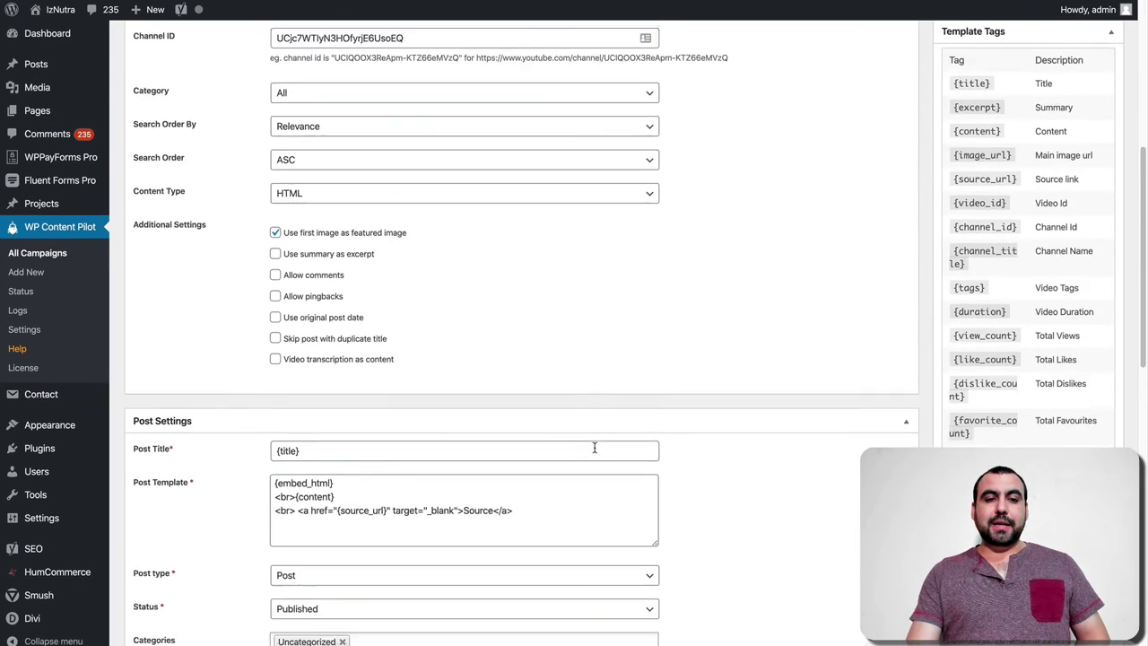
left_click_drag(275, 267, 361, 267)
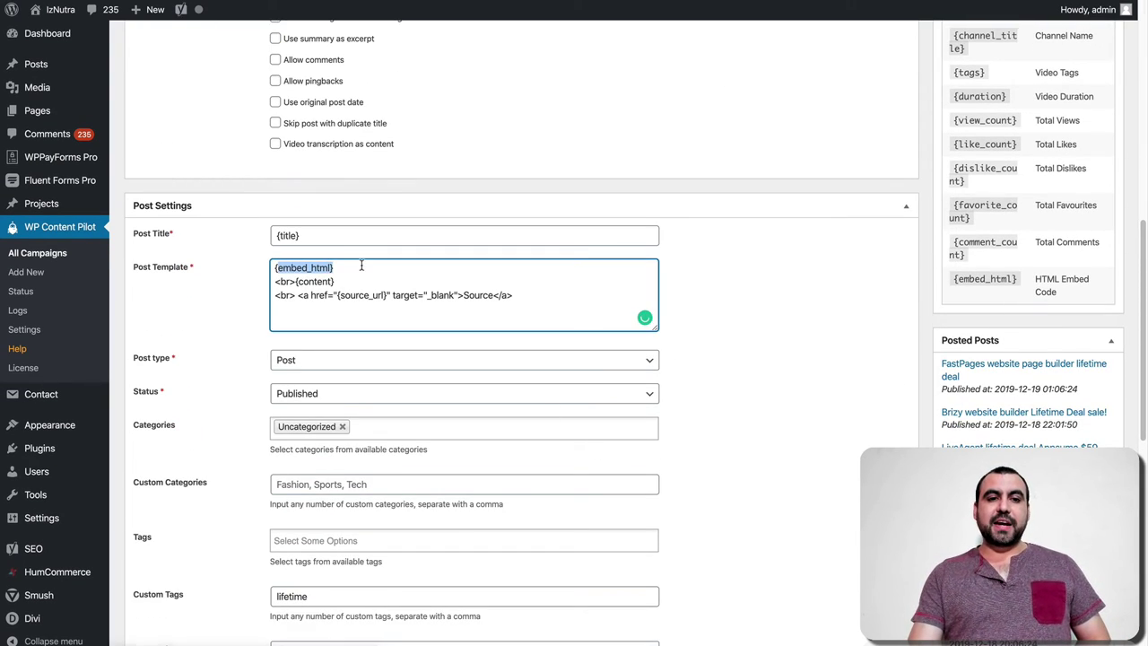
left_click_drag(277, 281, 367, 282)
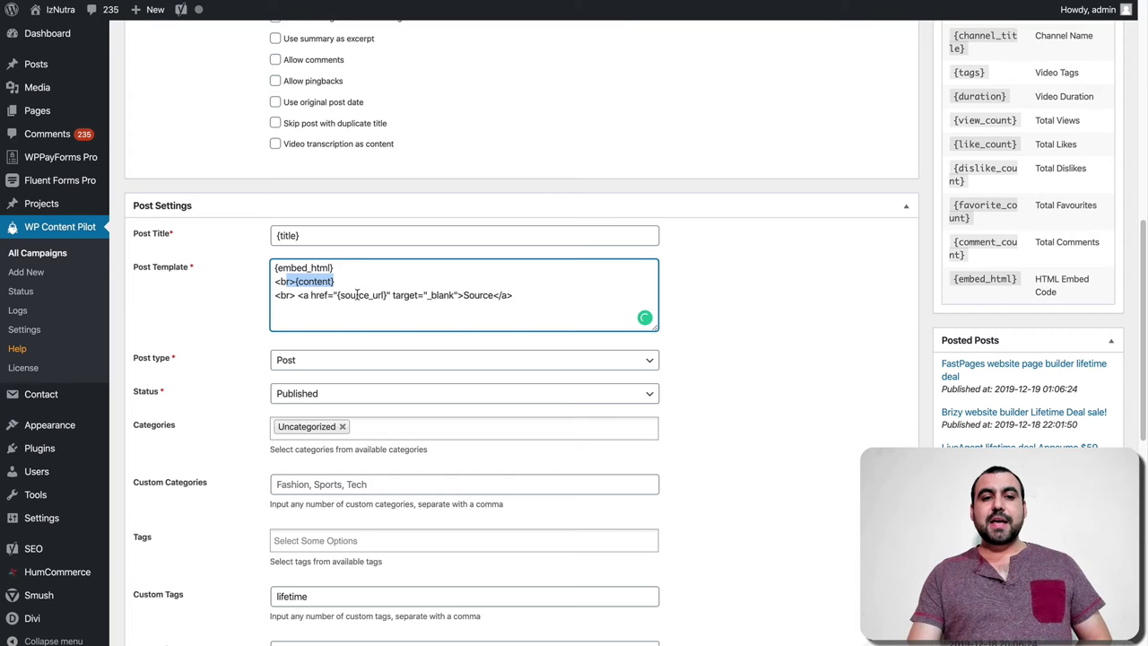
triple_click(359, 295)
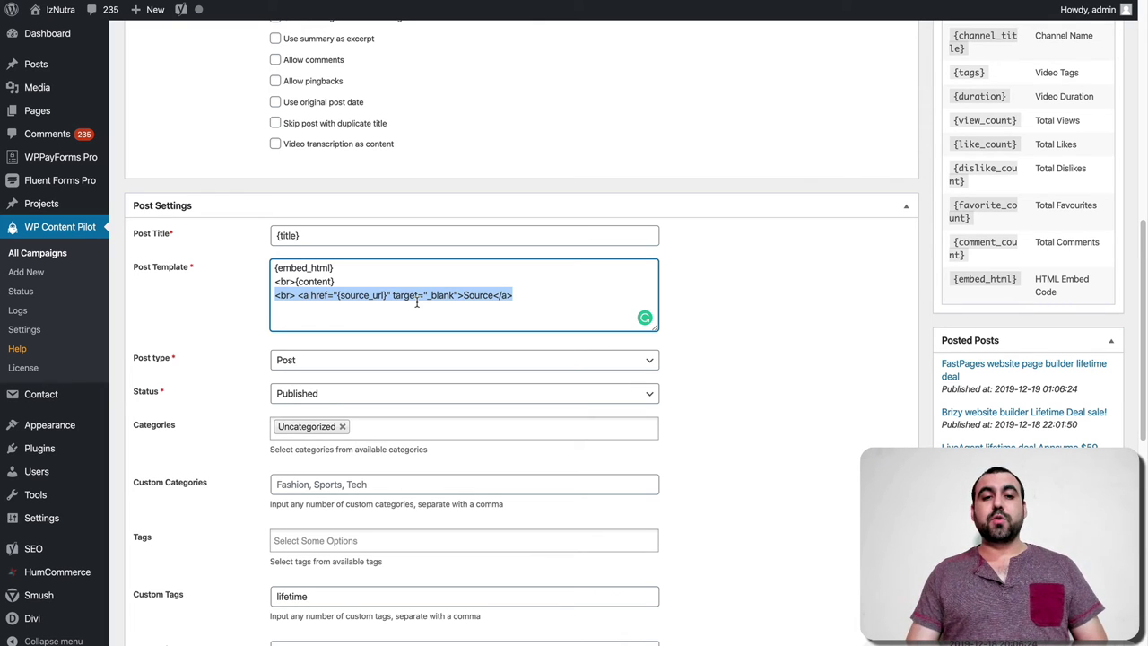
left_click(536, 300)
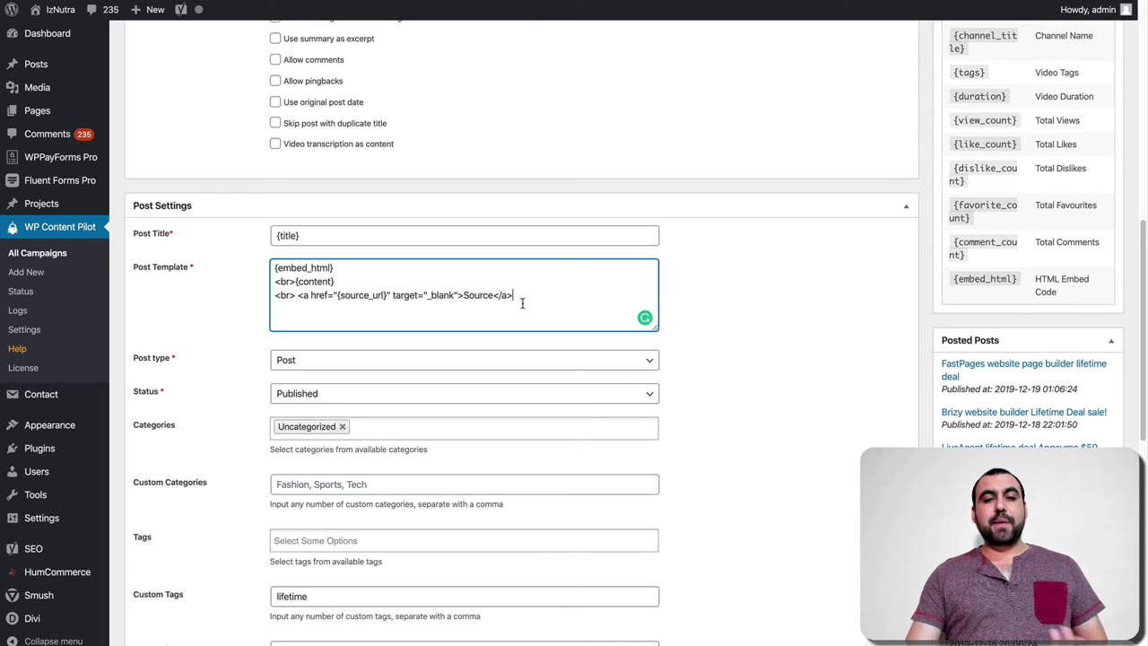
- Insert "Check Video" into the source link's text in the Youtube campaign's post template
left_click(464, 295)
type("Chec")
key("BackSpace")
key("BackSpace")
key("BackSpace")
type("heck Video")
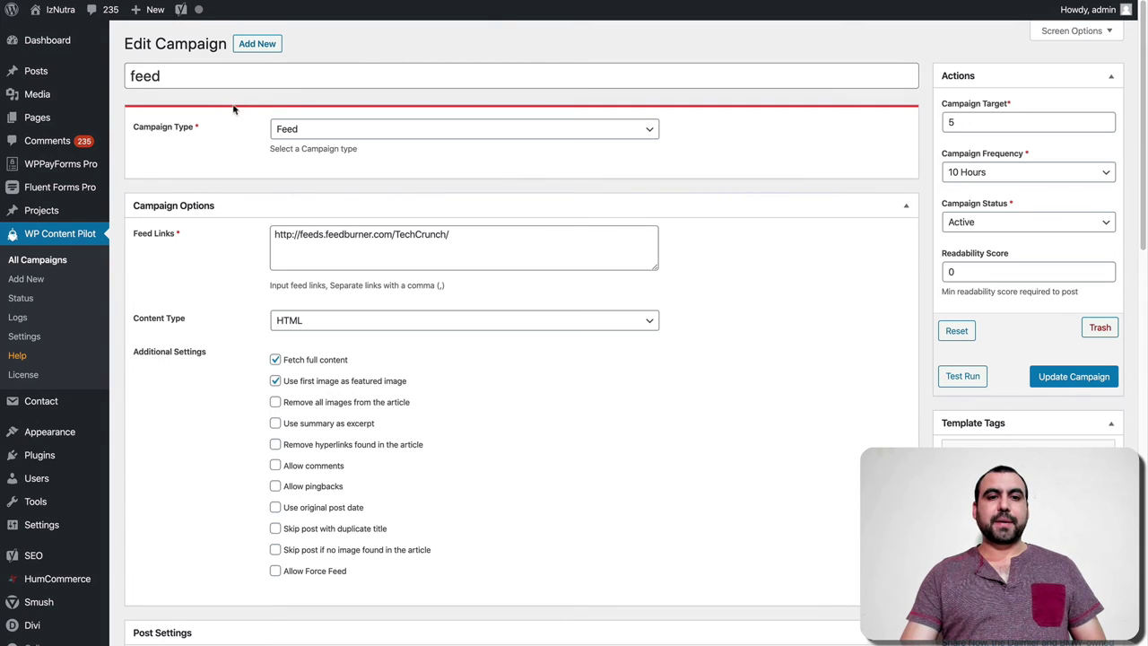
- Switch to the active feed campaign and examine its feed link
triple_click(384, 236)
left_click(701, 283)
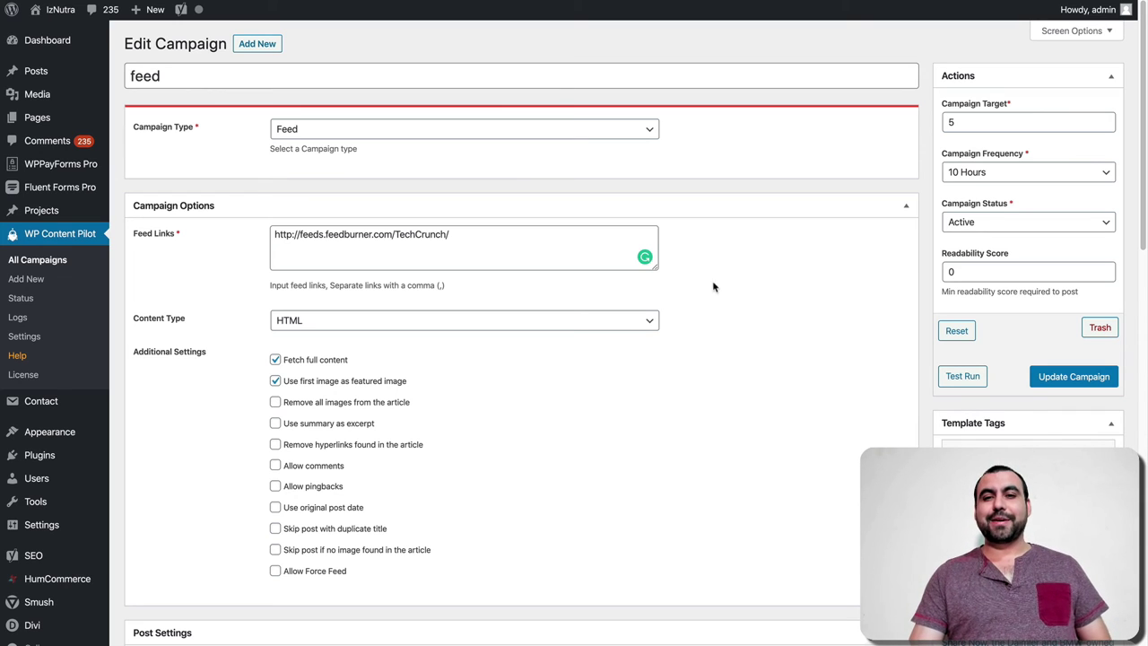
- Test-run the feed campaign and open the post it generates in a separate browser tab
left_click(955, 374)
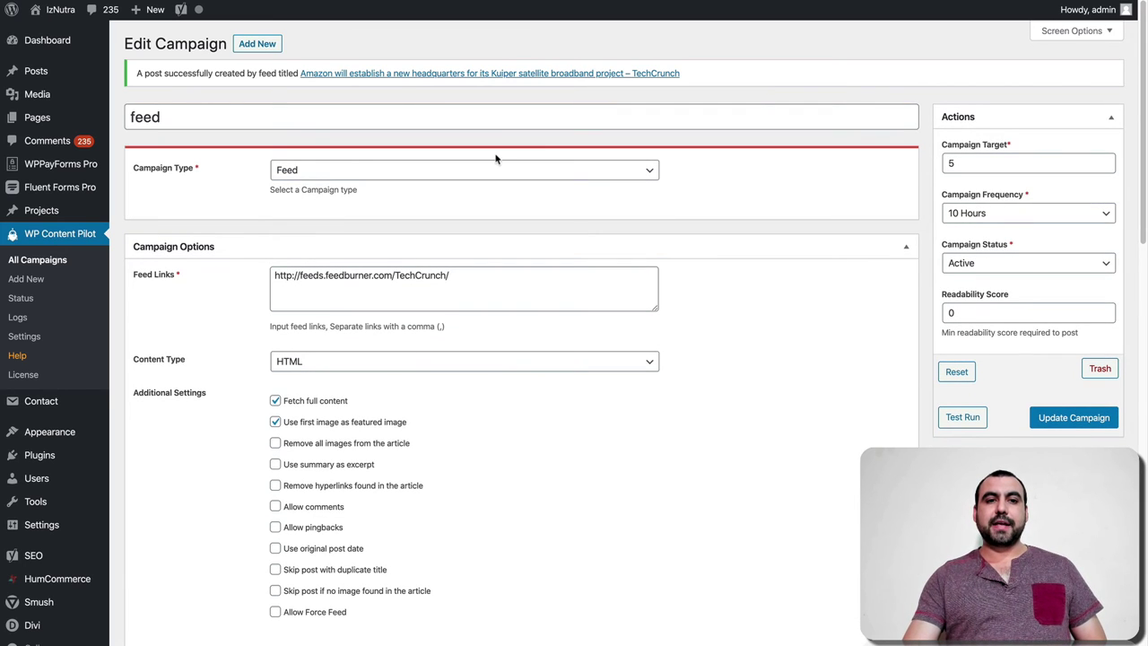
right_click(334, 74)
left_click(481, 16)
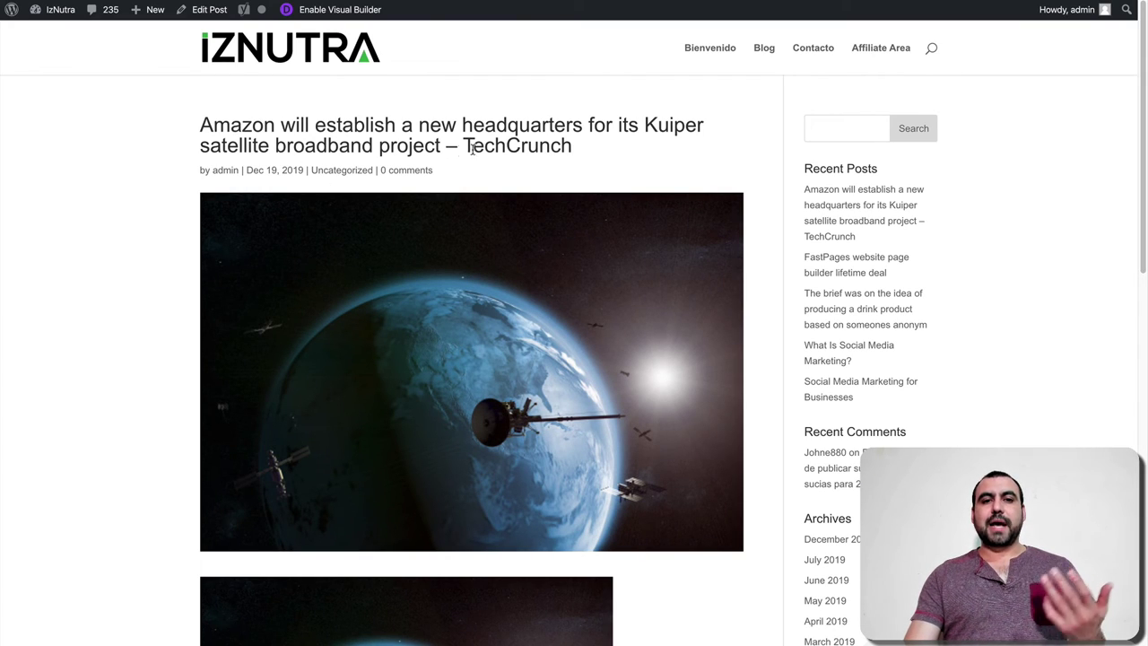
- Examine the generated feed post's featured image, repeated article image, body text and source link
scroll(473, 149, "down", 5)
scroll(474, 152, "down", 3)
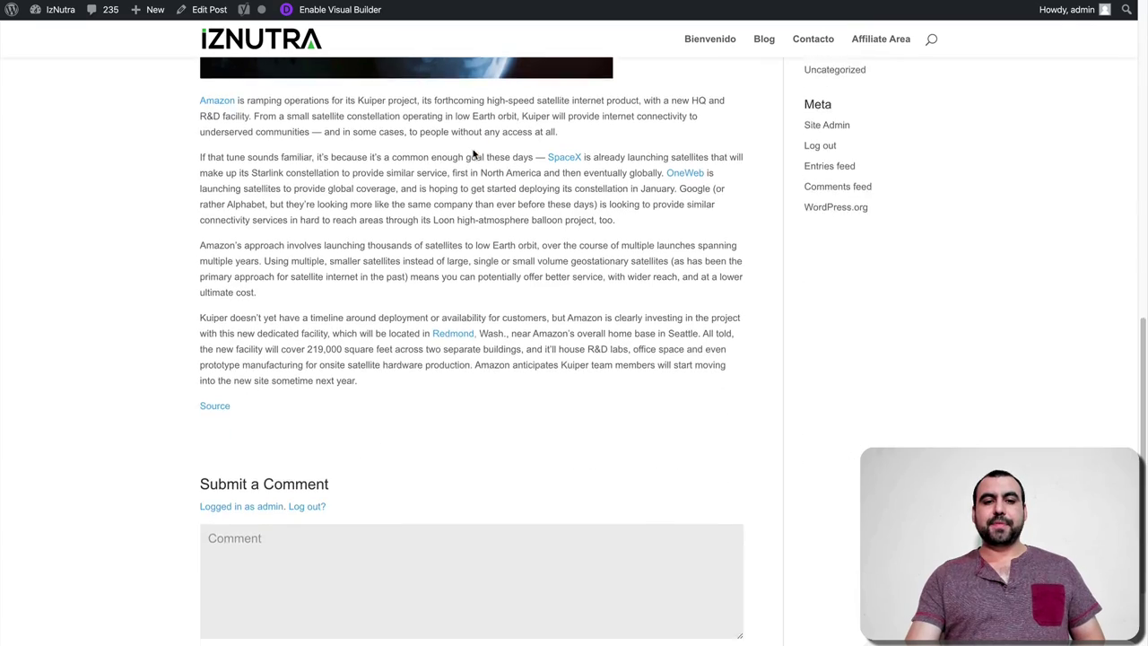
scroll(474, 152, "up", 4)
scroll(472, 149, "up", 4)
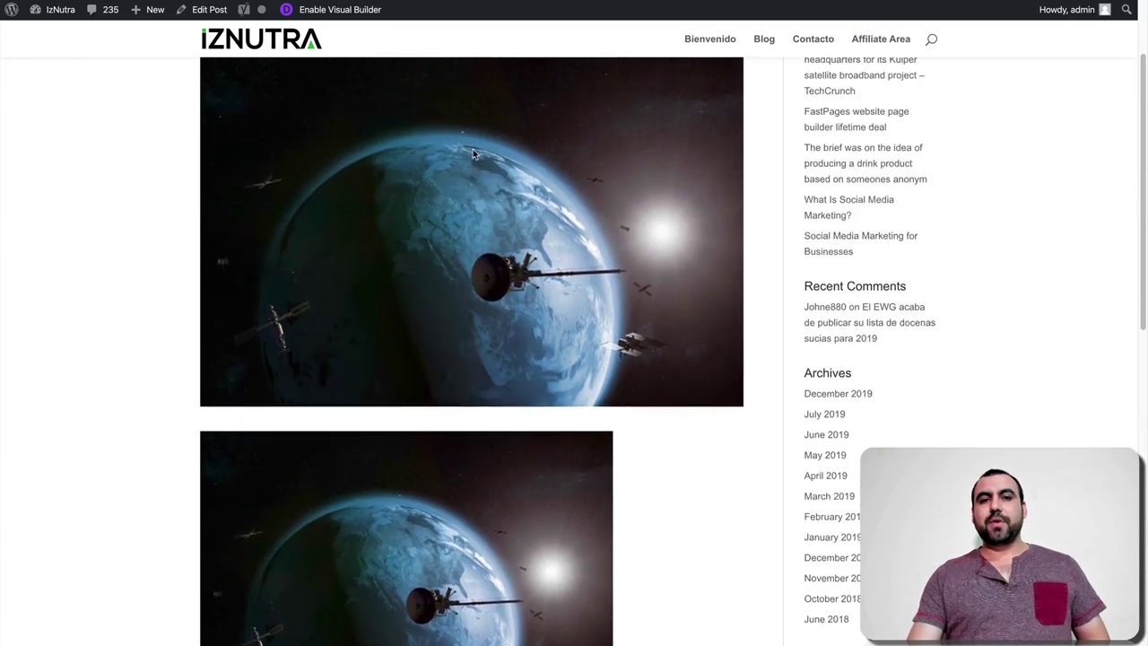
scroll(473, 148, "down", 4)
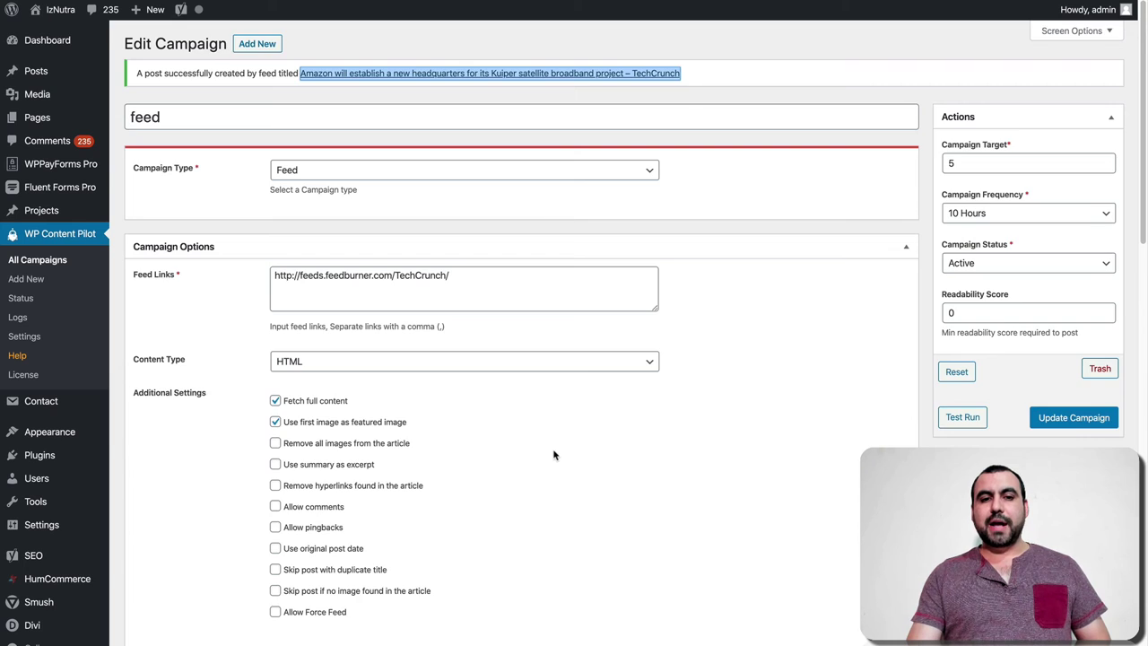
- Examine the feed campaign's post template, and the supported content sources on WP Content Pilot Pro's AppSumo page
scroll(553, 454, "down", 5)
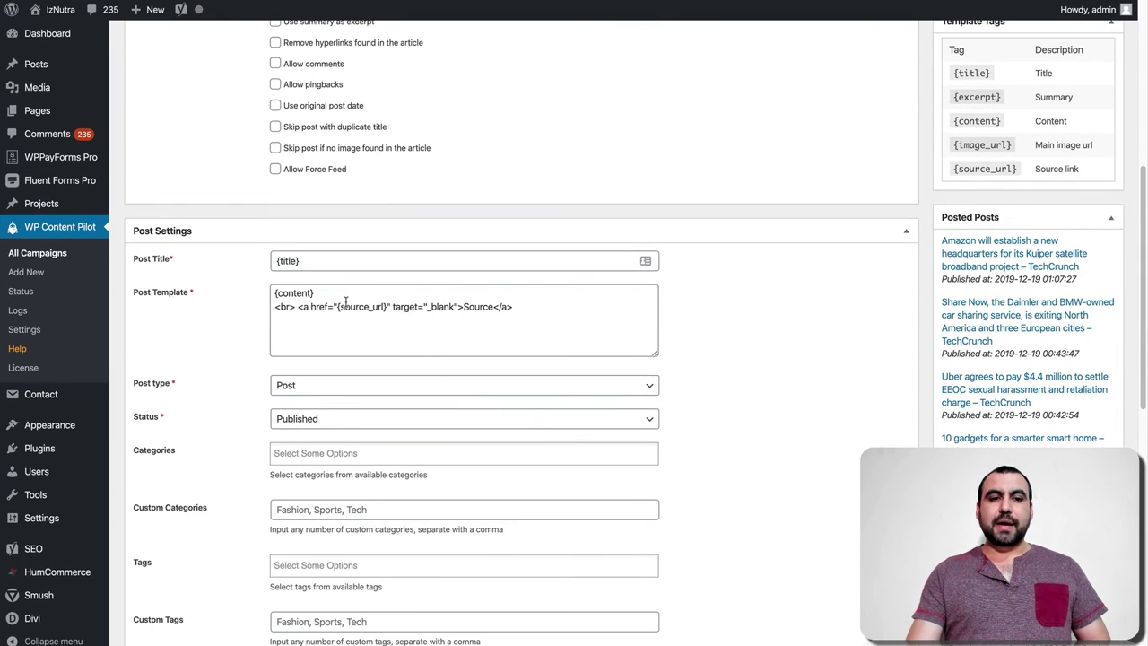
scroll(863, 328, "up", 5)
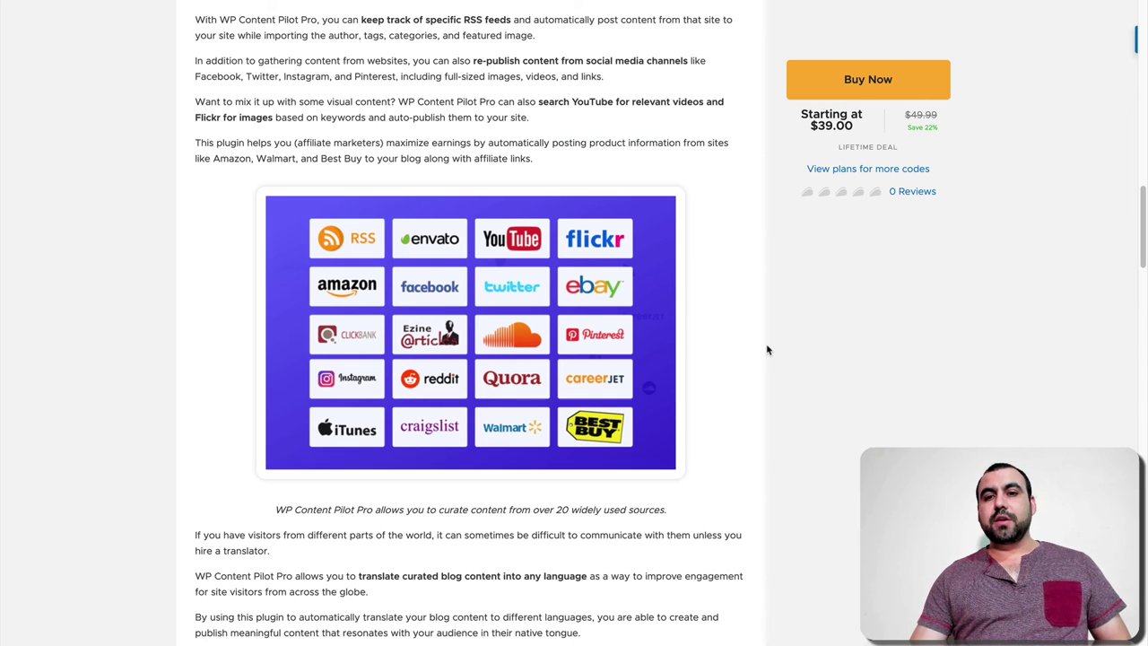
scroll(767, 350, "up", 1)
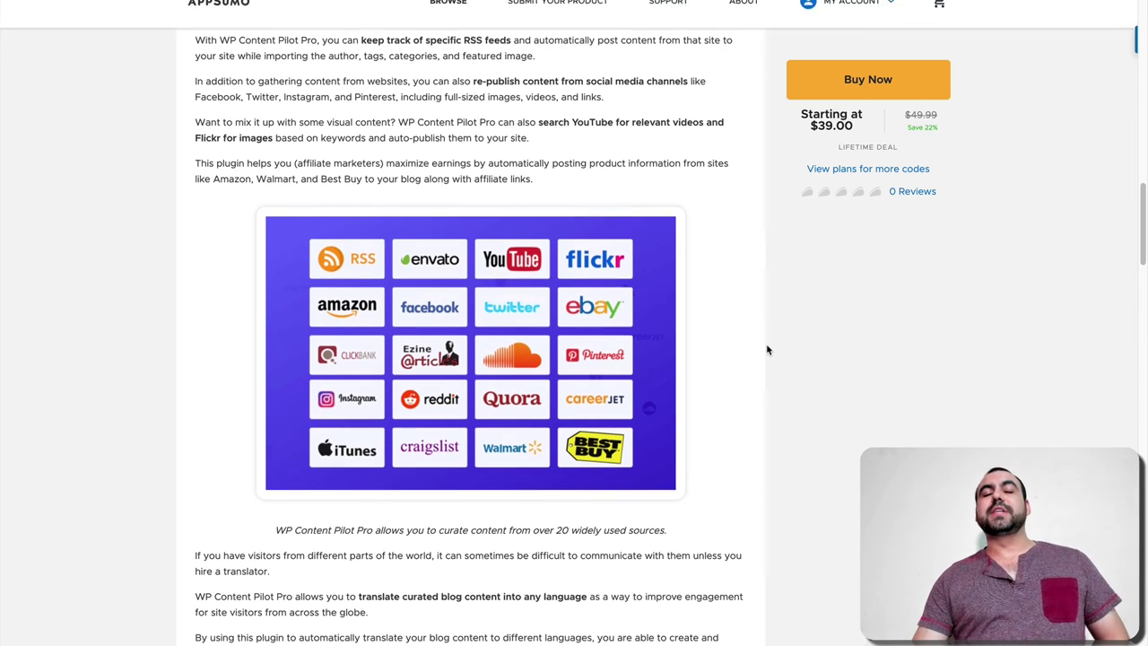